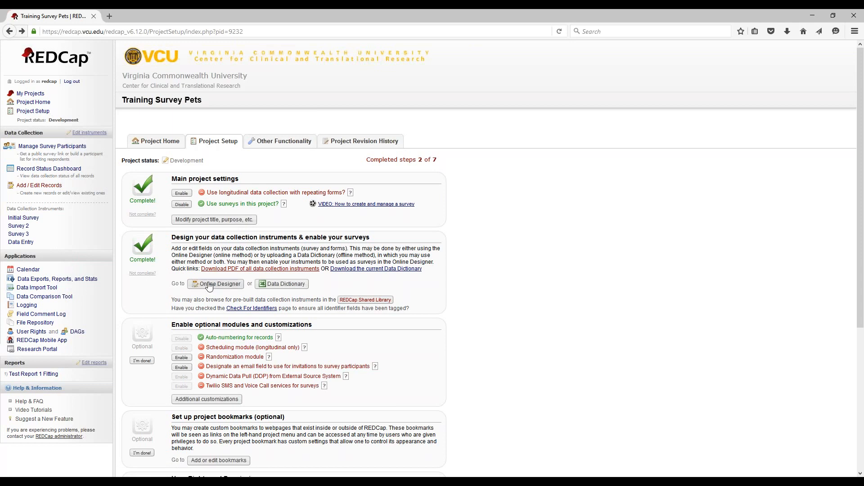
# Enable the Data Entry instrument as a survey and save its default survey settings
pyautogui.click(208, 285)
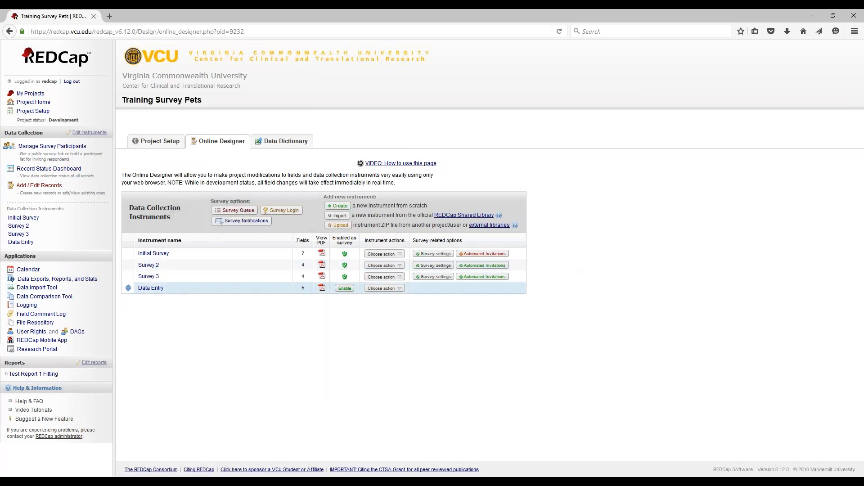
pyautogui.click(345, 288)
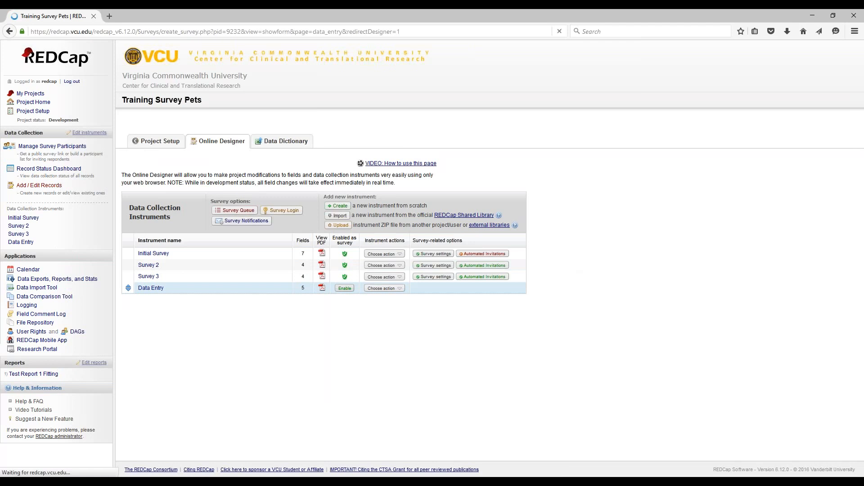
pyautogui.scroll(-5, 322, 293)
pyautogui.scroll(-10, 323, 293)
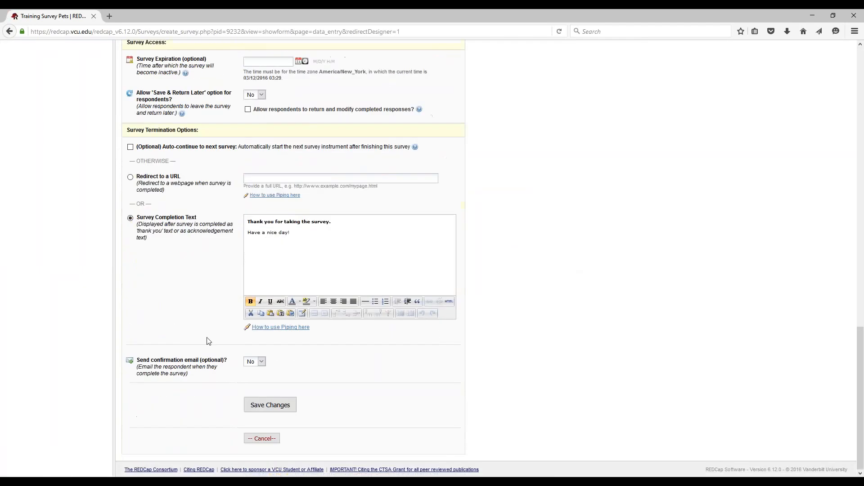
pyautogui.click(270, 404)
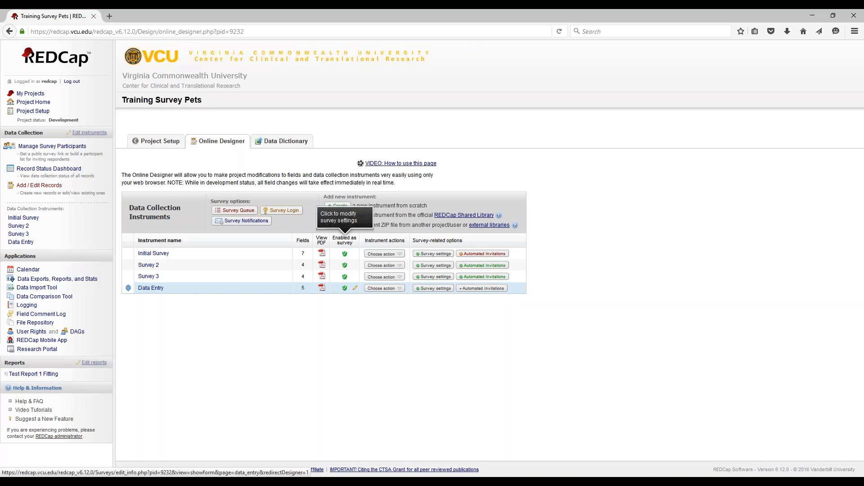
# Delete the Data Entry survey from its survey settings and confirm the deletion
pyautogui.click(427, 289)
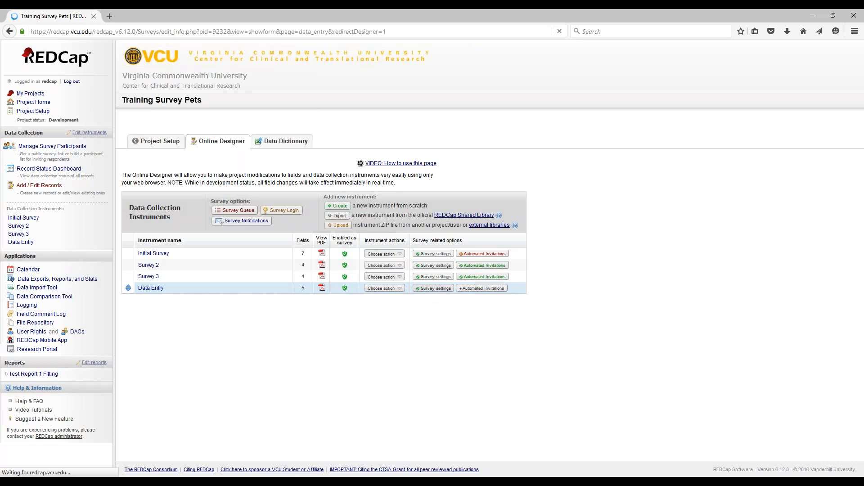
pyautogui.scroll(-2, 427, 293)
pyautogui.scroll(-20, 303, 350)
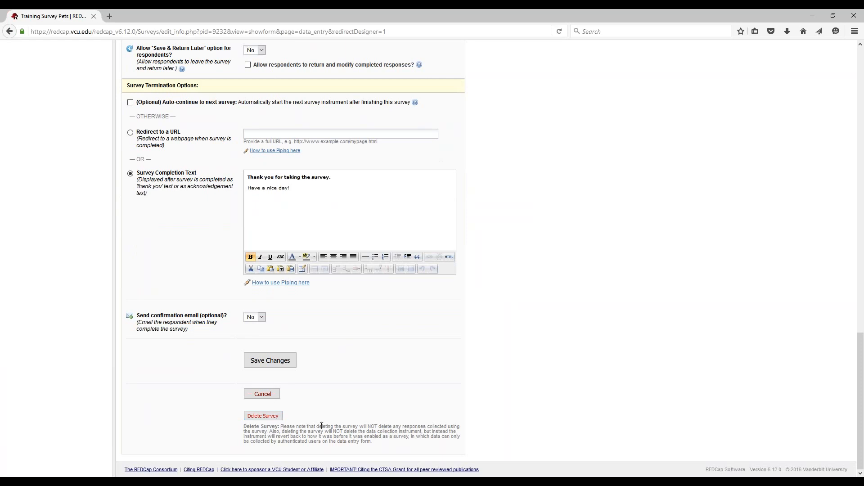
pyautogui.click(264, 418)
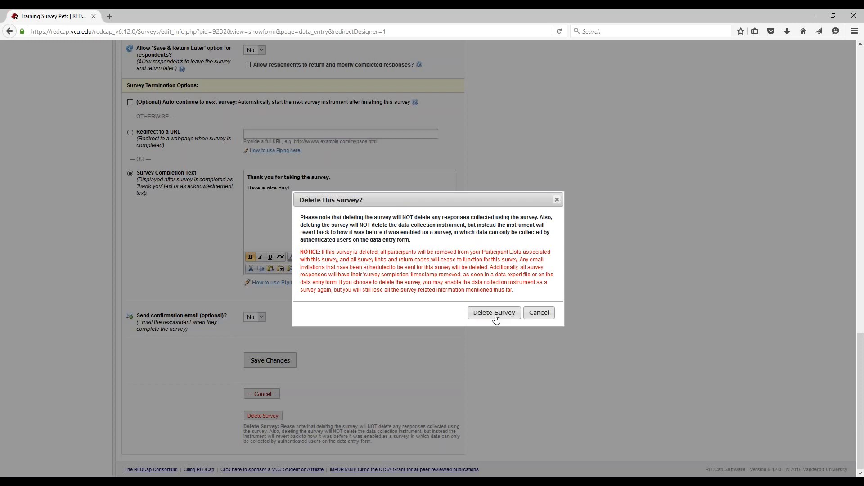
pyautogui.click(495, 314)
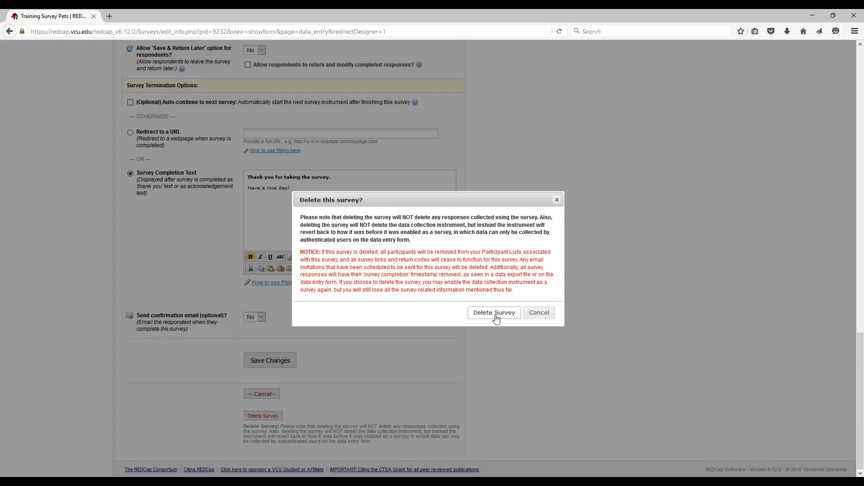
pyautogui.click(516, 280)
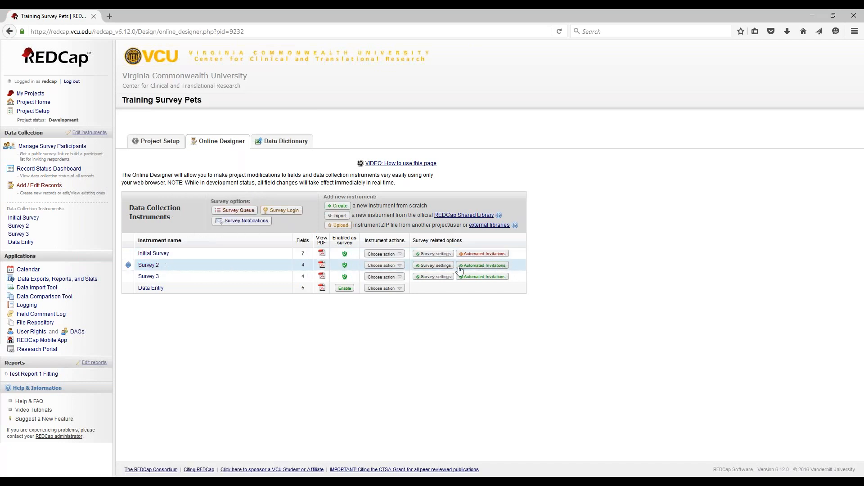
# Open Survey 2's automated invitation conditions and move the dialog right to reveal the instruments
pyautogui.click(482, 265)
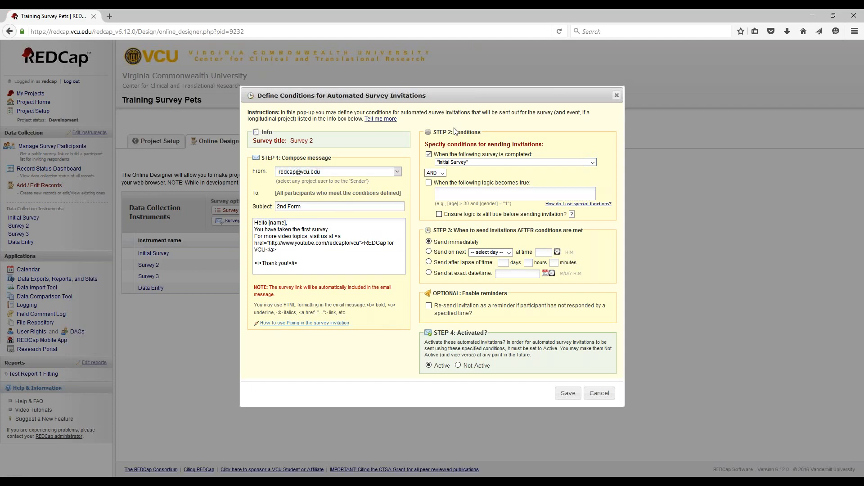
pyautogui.moveTo(439, 97); pyautogui.dragTo(600, 105)
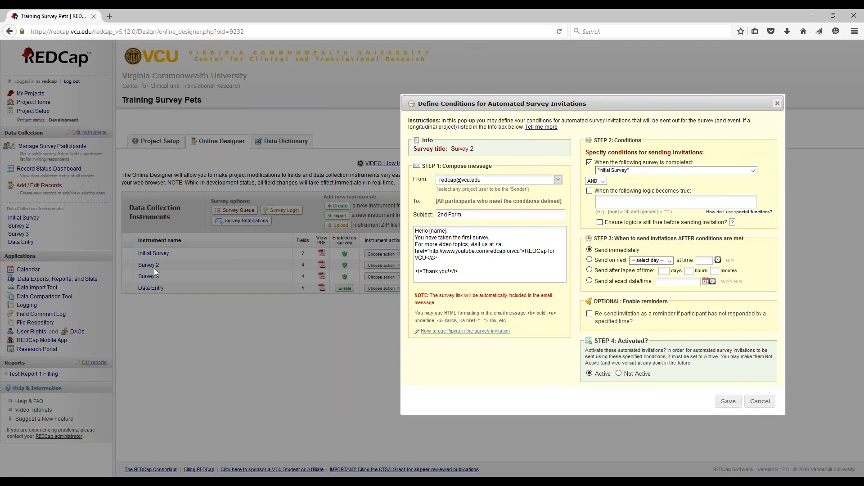
# Keep Initial Survey as the completed survey that triggers Survey 2 invitations
pyautogui.click(603, 174)
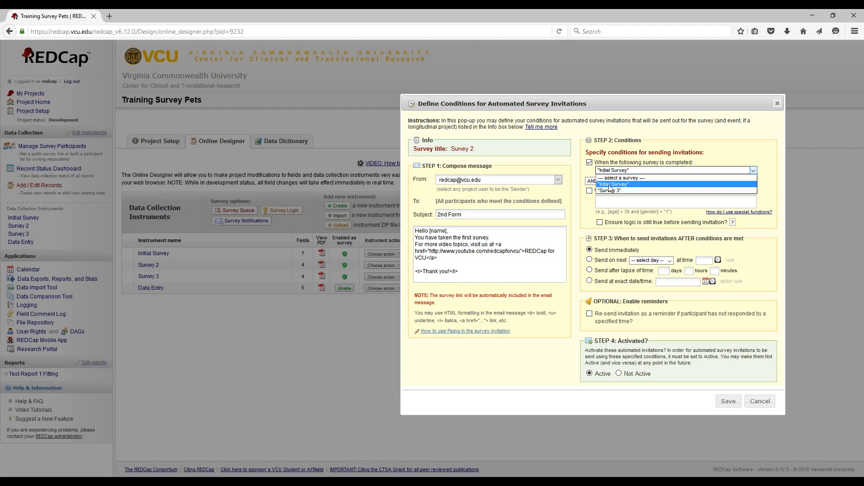
pyautogui.click(609, 184)
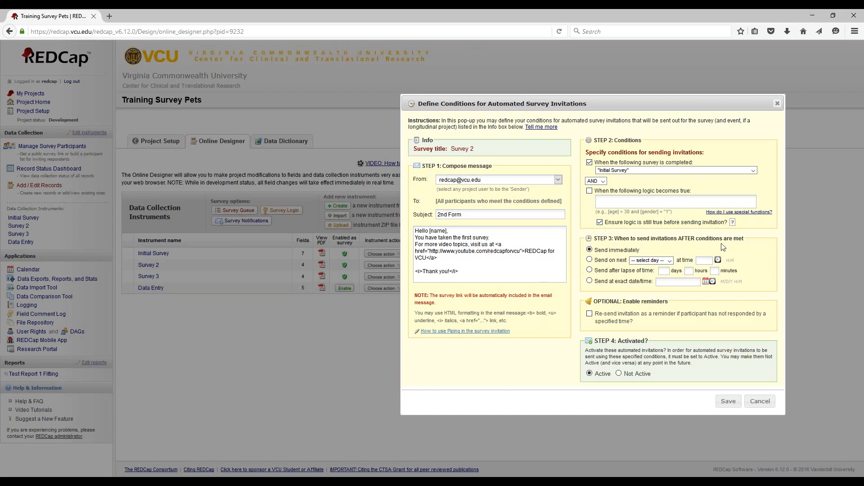
pyautogui.click(589, 259)
pyautogui.click(644, 261)
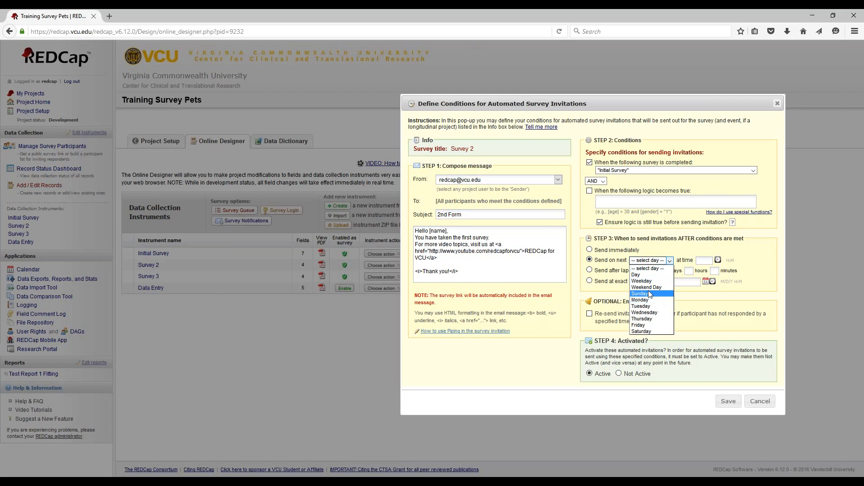
pyautogui.click(589, 250)
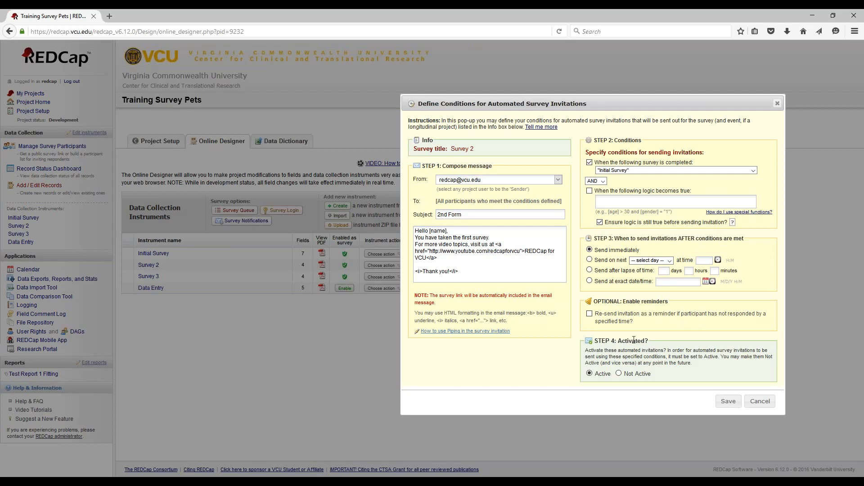
pyautogui.click(589, 313)
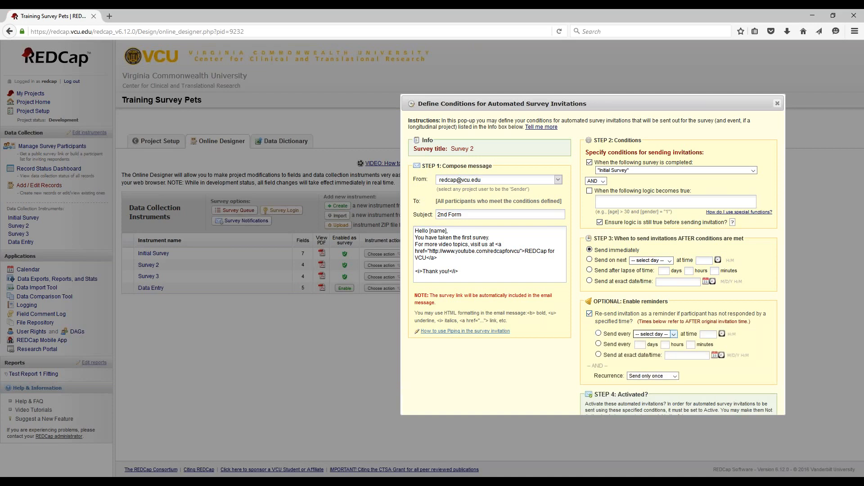
pyautogui.click(655, 334)
pyautogui.click(657, 336)
pyautogui.click(650, 376)
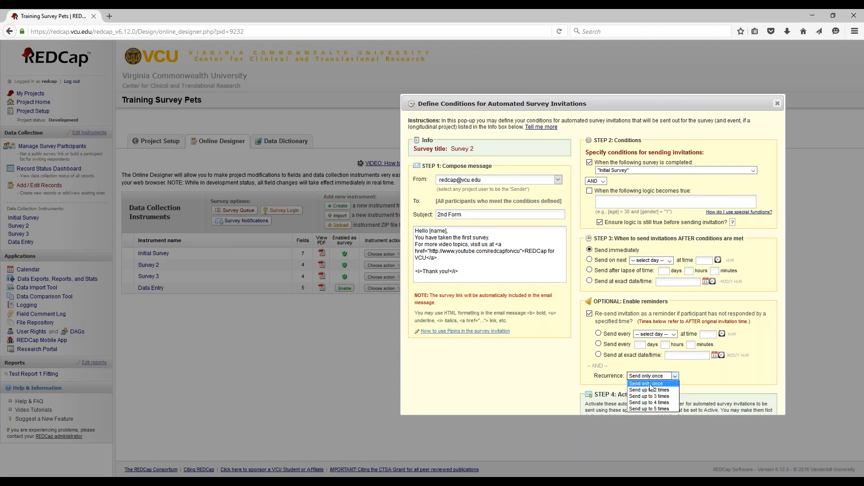
pyautogui.click(665, 378)
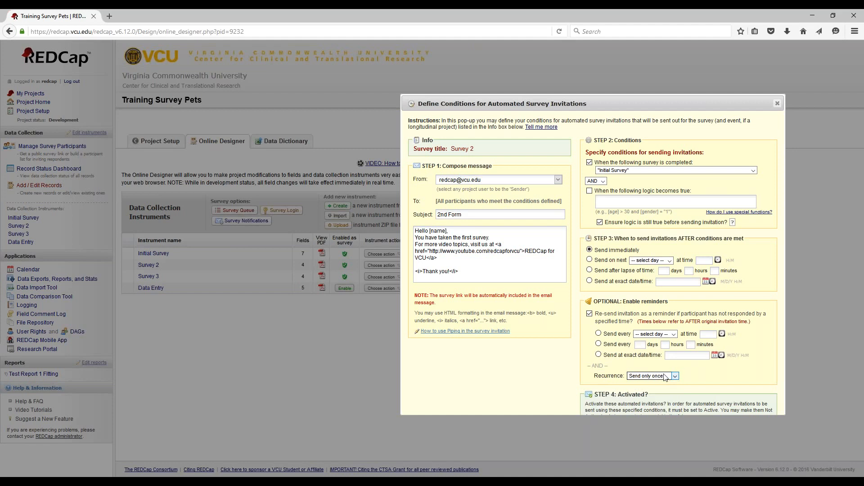
pyautogui.click(590, 314)
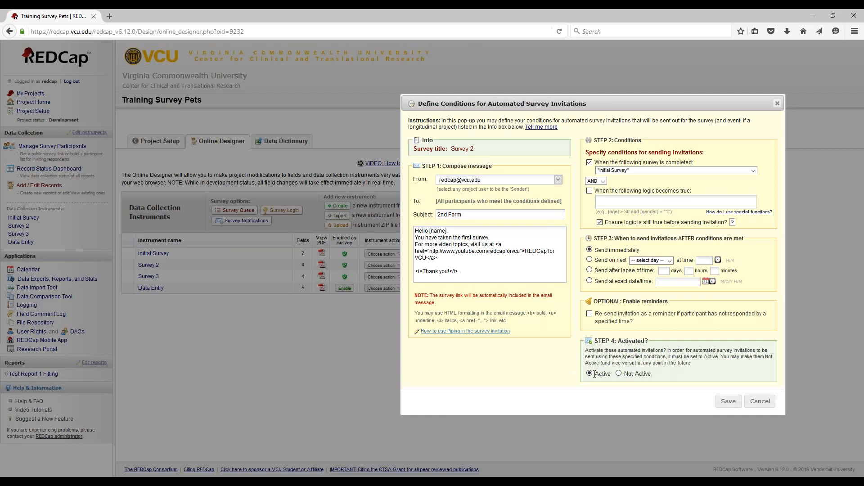
# Save Survey 2's invitation settings and open the Initial Survey instrument's field list
pyautogui.click(729, 401)
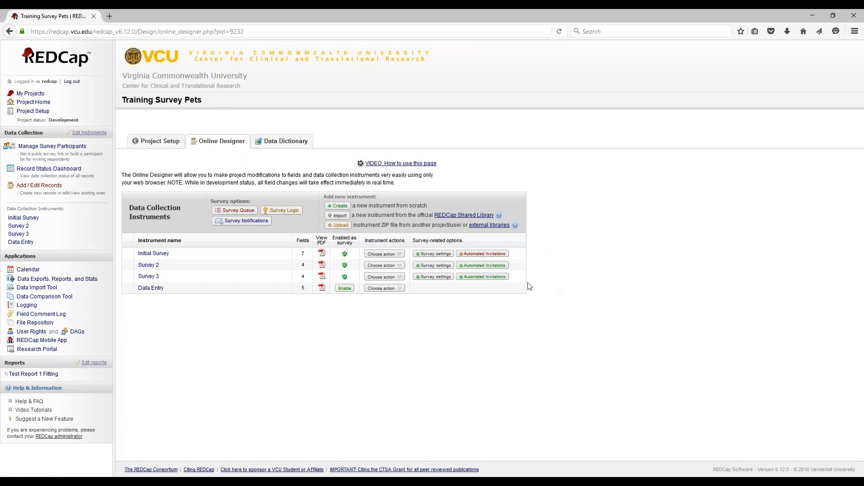
pyautogui.click(151, 255)
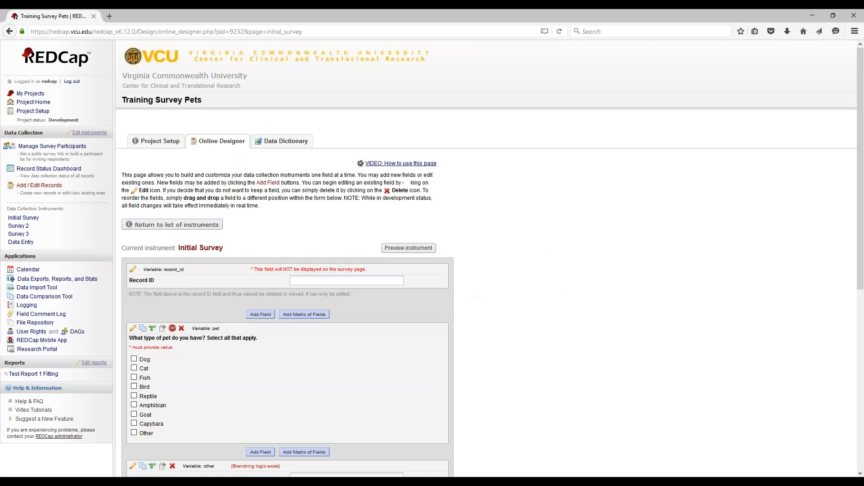
pyautogui.scroll(-3, 275, 304)
pyautogui.scroll(-3, 176, 336)
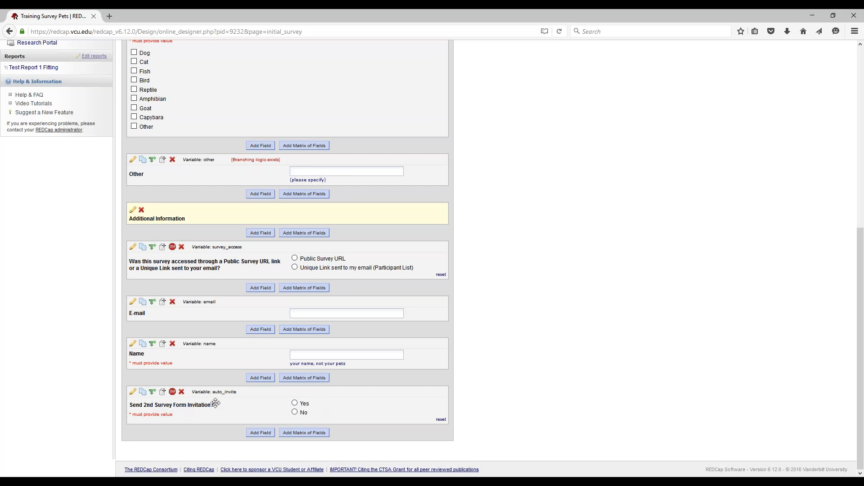
# Inspect the auto_invite Yes - No field's settings and close without changes
pyautogui.click(133, 392)
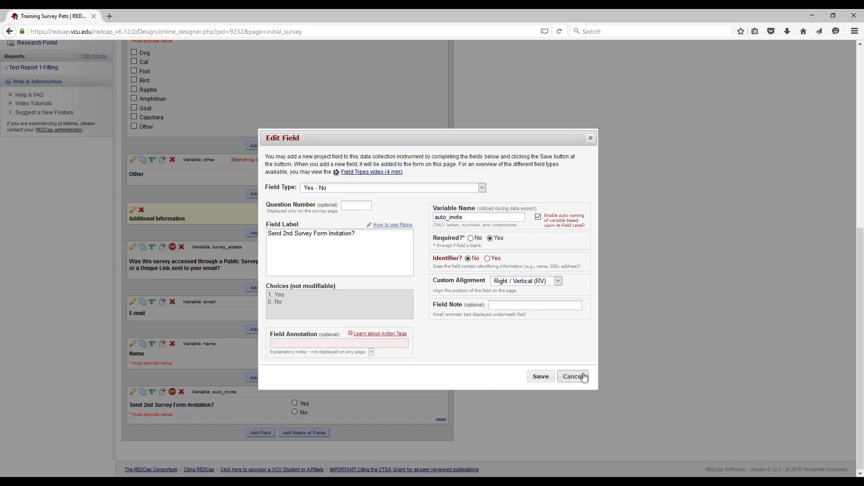
pyautogui.moveTo(482, 219); pyautogui.dragTo(435, 218)
pyautogui.click(572, 376)
pyautogui.scroll(7, 448, 350)
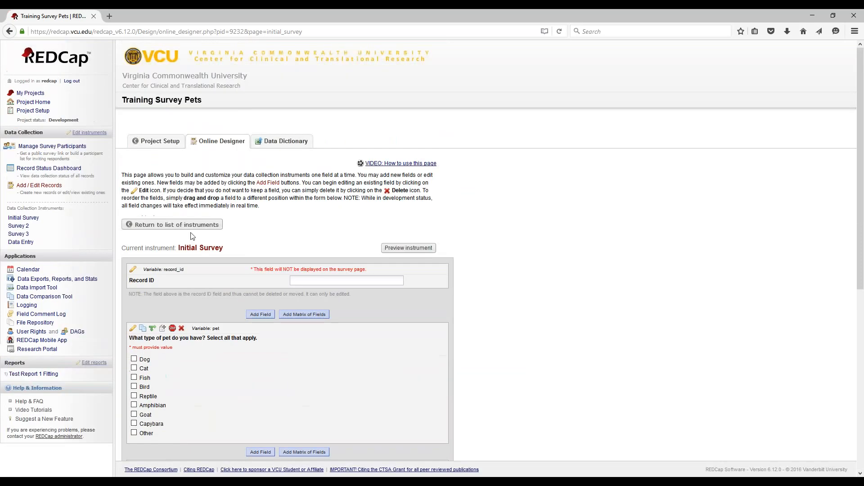
# Return to the Online Designer and reopen Survey 2's automated invitation conditions
pyautogui.click(46, 113)
pyautogui.click(218, 285)
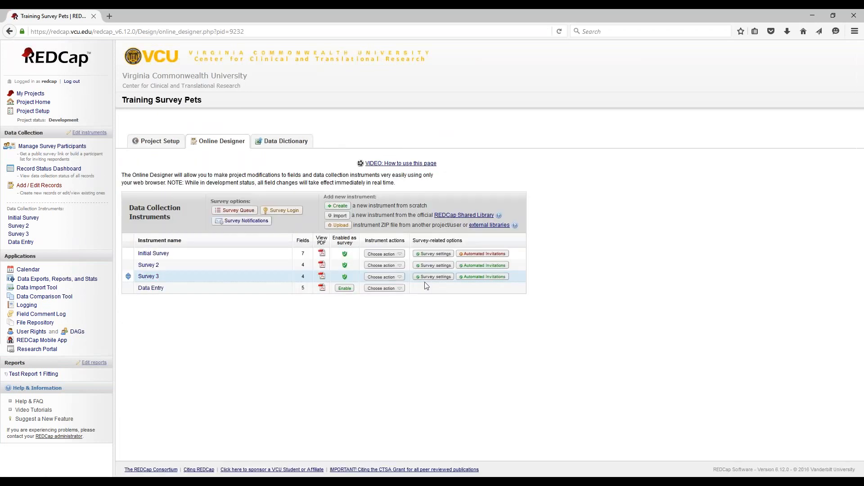
pyautogui.click(478, 265)
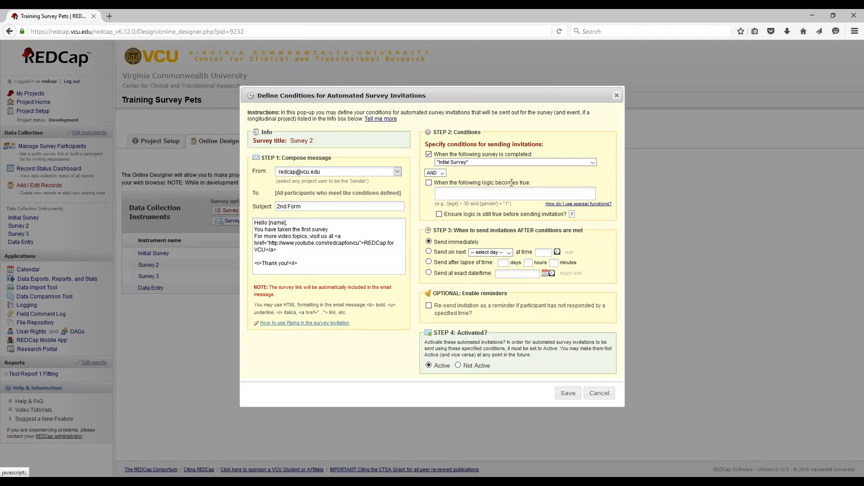
# Add logic [auto_invite]="1", recheck it before sending, send on next Day, and save
pyautogui.click(445, 192)
pyautogui.write('[auto_invite')
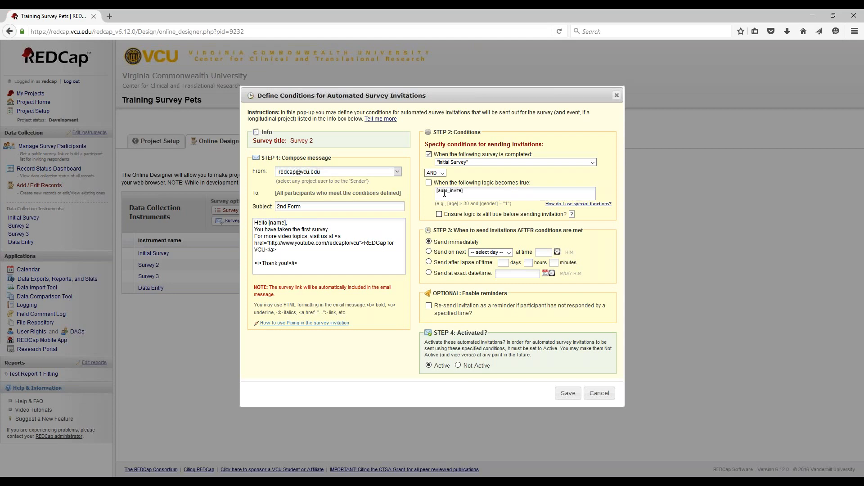
pyautogui.write(']="1')
pyautogui.write('"')
pyautogui.click(439, 215)
pyautogui.click(429, 251)
pyautogui.click(491, 252)
pyautogui.click(479, 262)
pyautogui.click(567, 395)
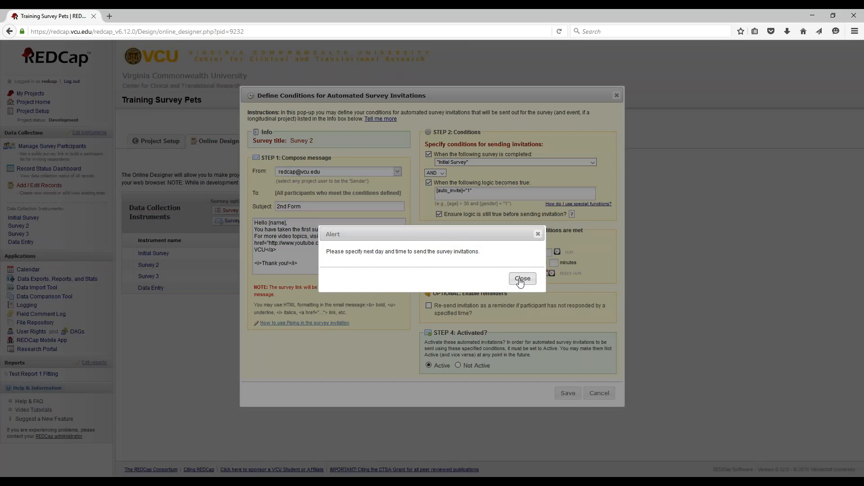
# Set the next-day send time to 06:34 and save Survey 2's automated invitation
pyautogui.click(521, 279)
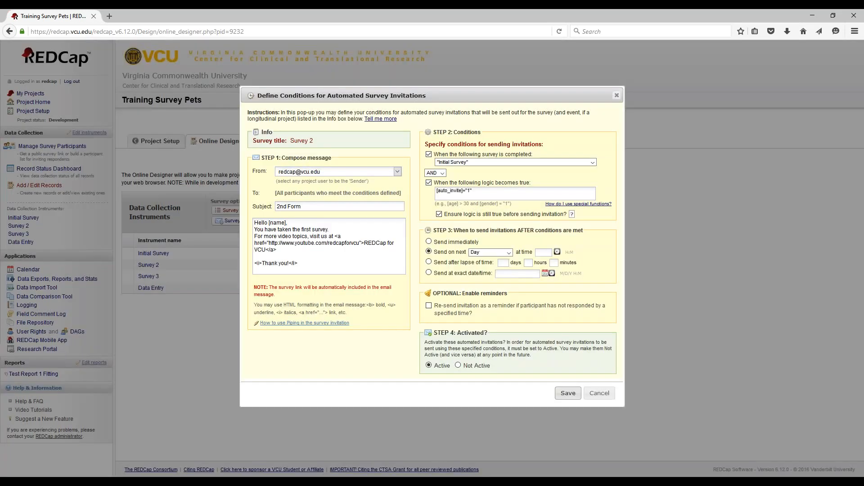
pyautogui.click(550, 253)
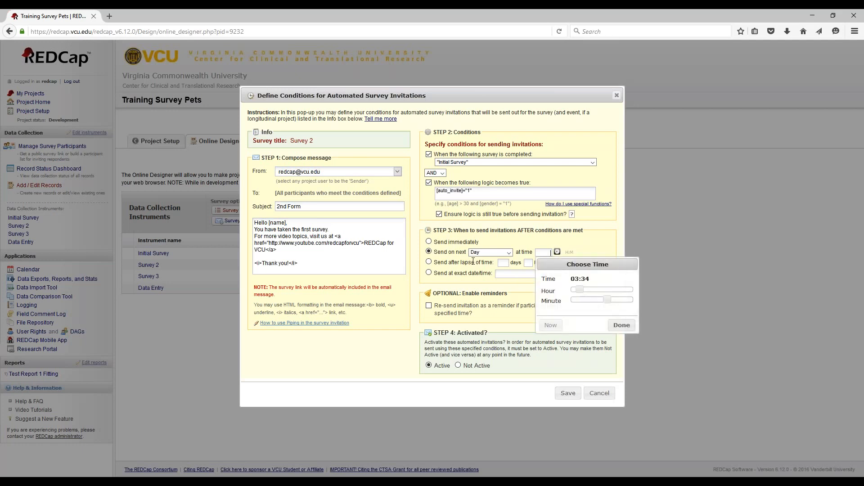
pyautogui.moveTo(579, 289); pyautogui.dragTo(588, 290)
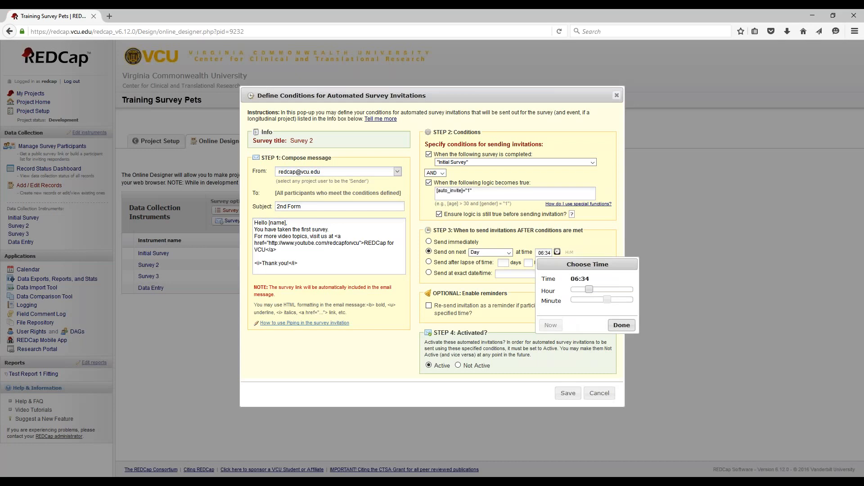
pyautogui.click(622, 325)
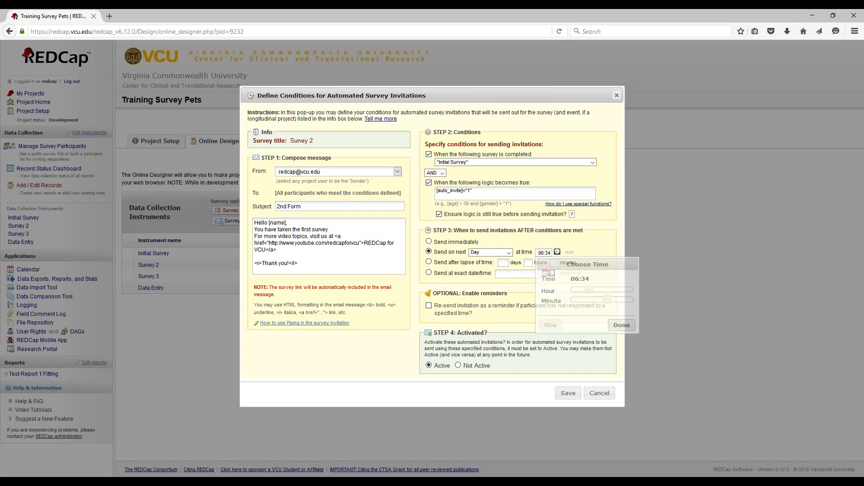
pyautogui.click(567, 393)
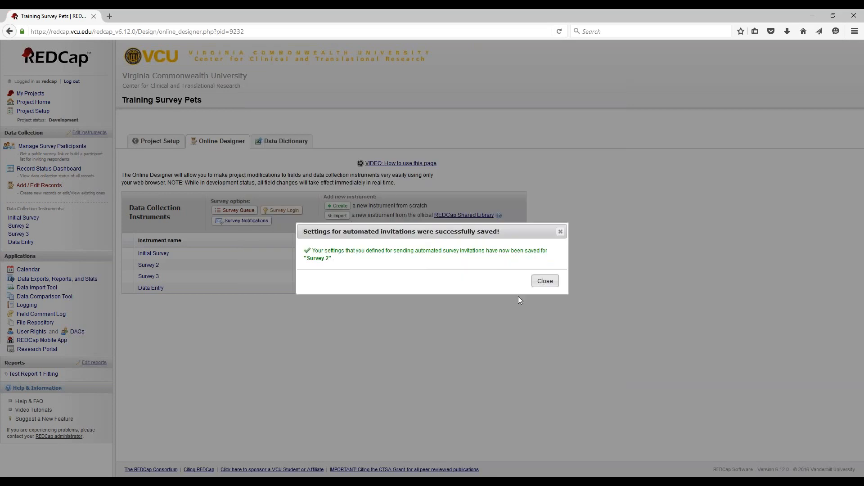
pyautogui.click(543, 281)
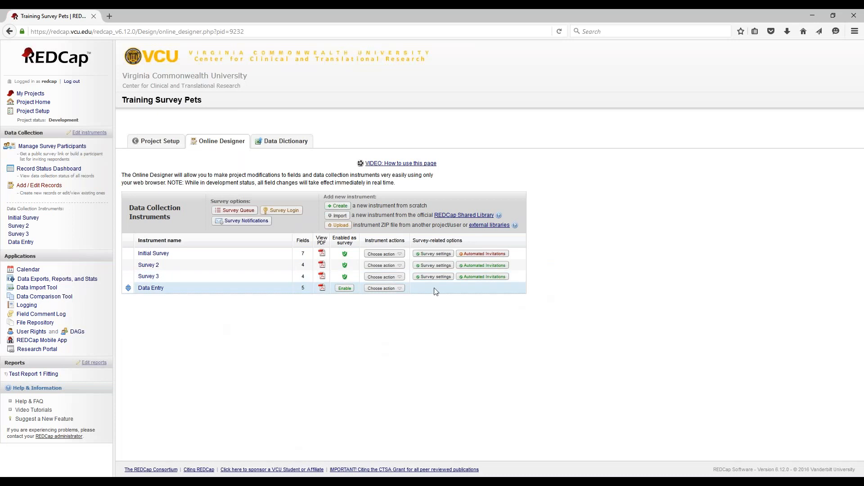
pyautogui.moveTo(298, 481)
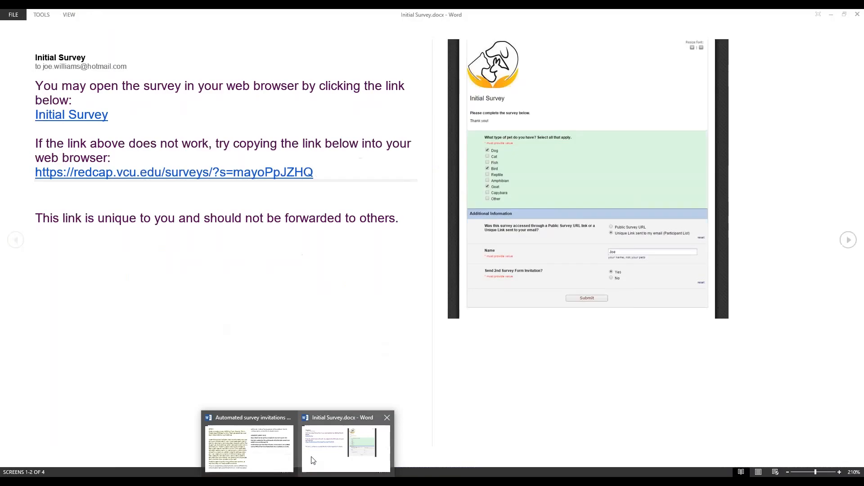
# View the Initial Survey.docx invitation email in Word, then return to the browser
pyautogui.click(314, 460)
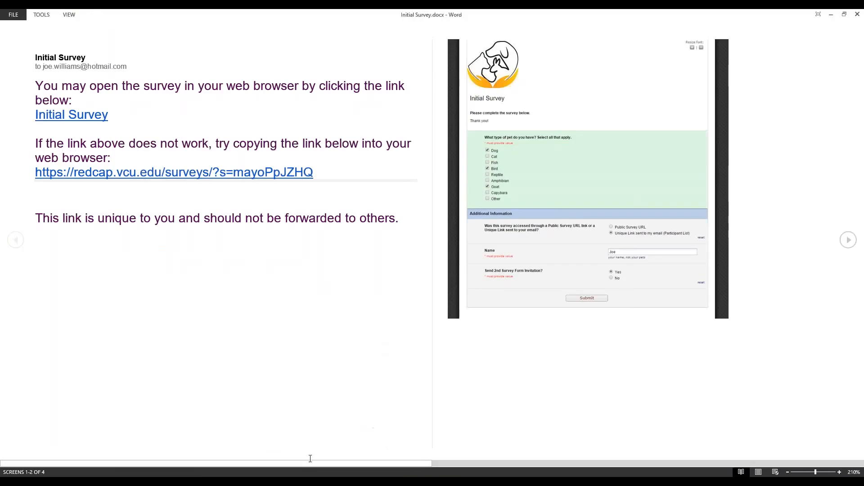
pyautogui.click(297, 482)
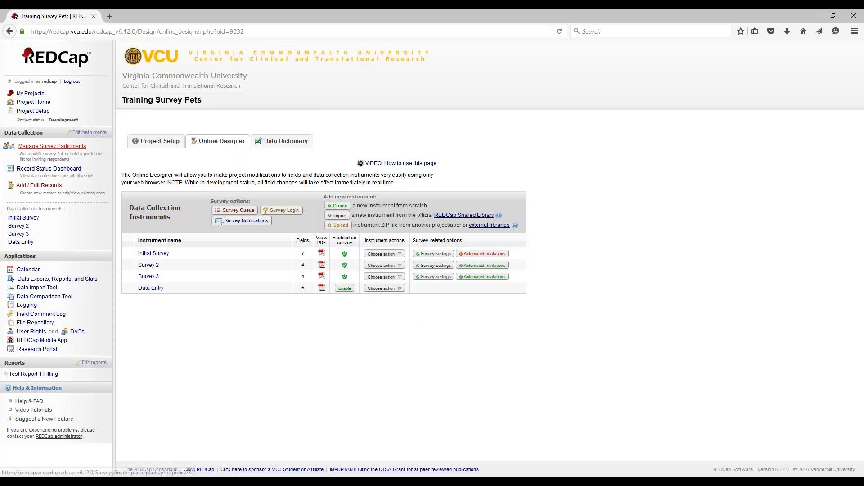
# Open the Initial Survey participant list's add form and copy the example e-mail address
pyautogui.click(52, 145)
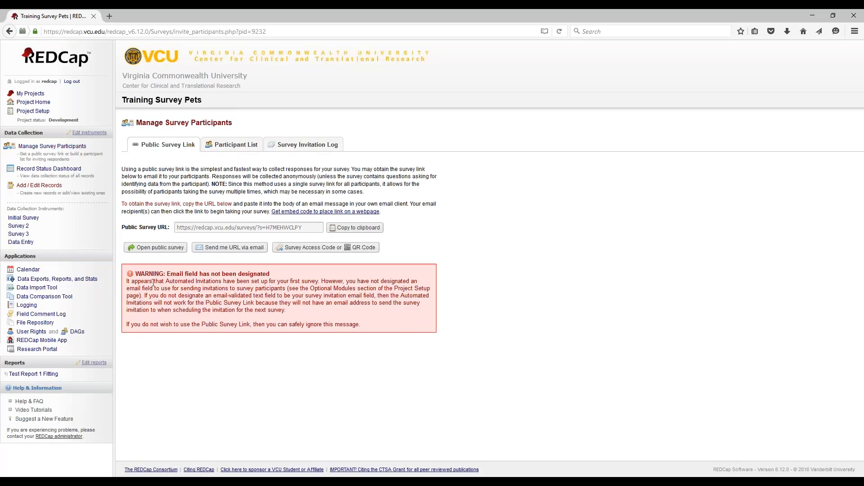
pyautogui.click(245, 143)
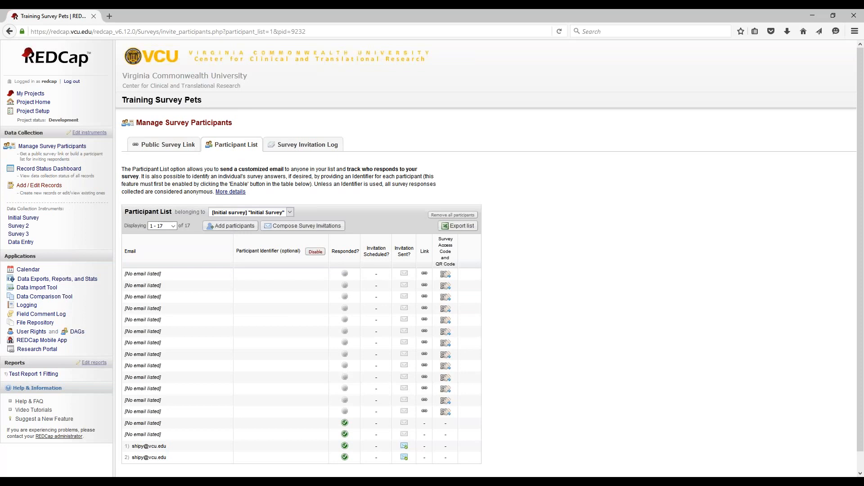
pyautogui.click(234, 228)
pyautogui.moveTo(400, 307); pyautogui.dragTo(342, 306)
pyautogui.rightClick(344, 308)
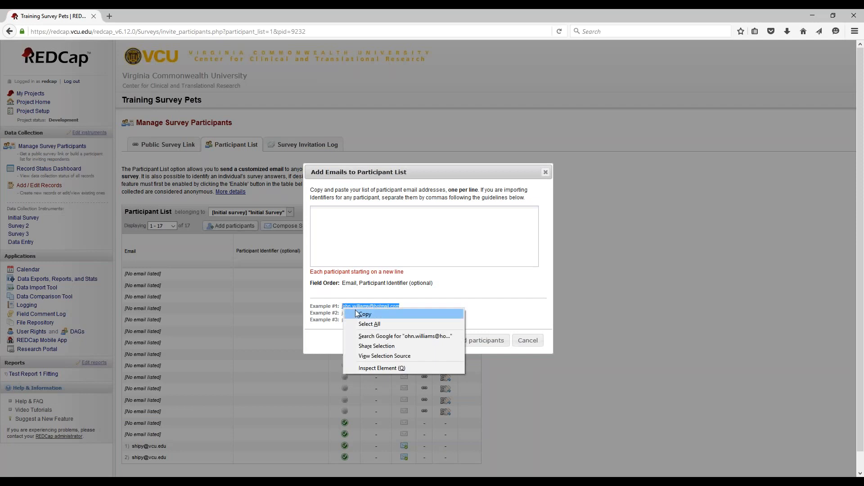
pyautogui.click(362, 314)
# Paste and edit the test participant's e-mail address, then add it to the list
pyautogui.click(345, 228)
pyautogui.rightClick(345, 228)
pyautogui.click(373, 256)
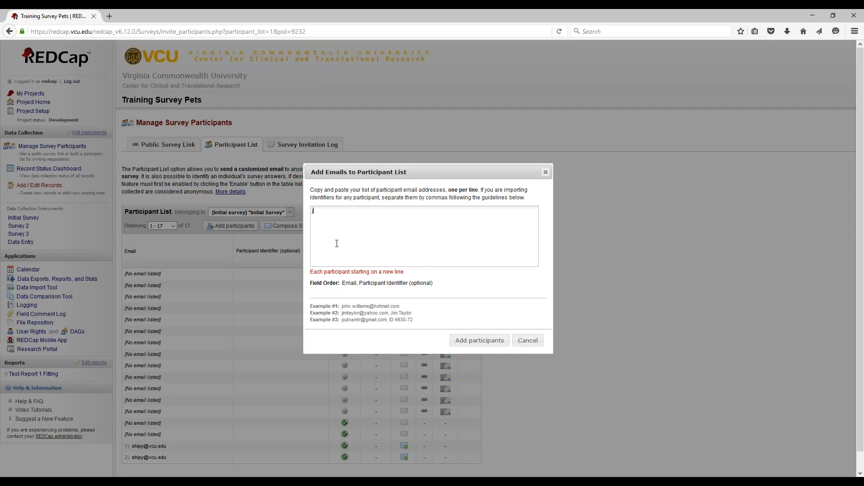
pyautogui.write('j')
pyautogui.hotkey('ctrl', 'v')
pyautogui.moveTo(323, 210); pyautogui.dragTo(316, 211)
pyautogui.write('e')
pyautogui.click(479, 342)
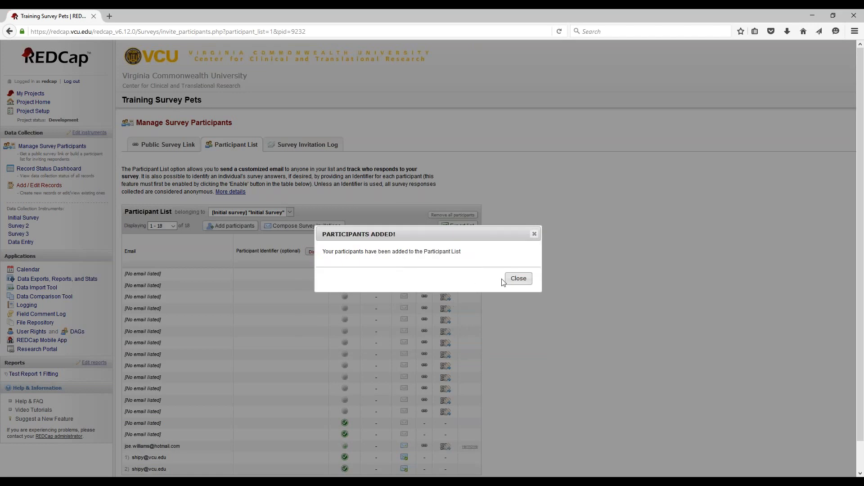
pyautogui.click(518, 279)
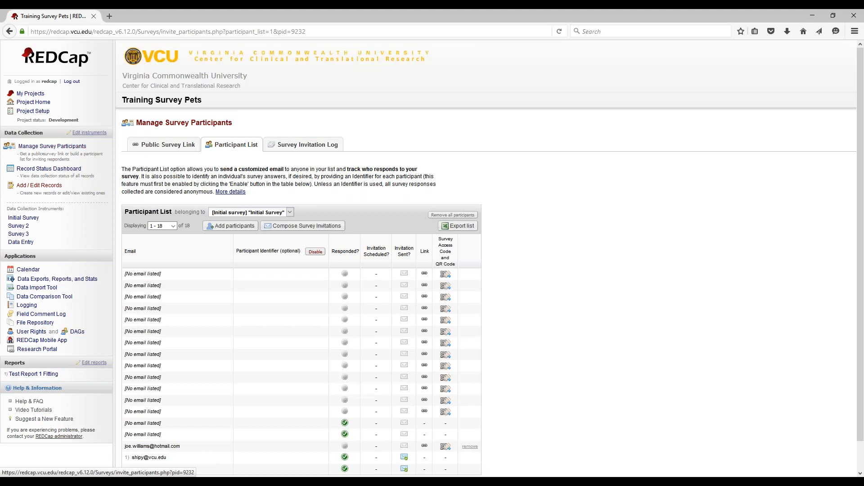
# Go back to the Online Designer through Project Setup
pyautogui.click(43, 111)
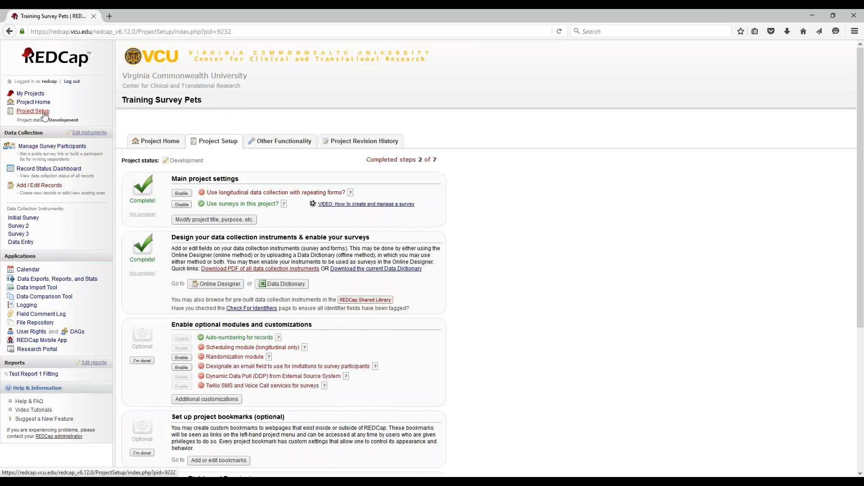
pyautogui.click(216, 283)
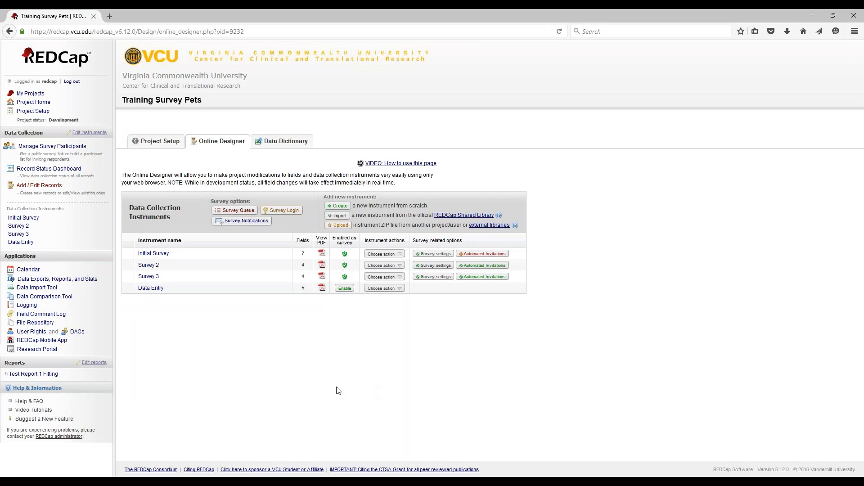
pyautogui.moveTo(300, 477)
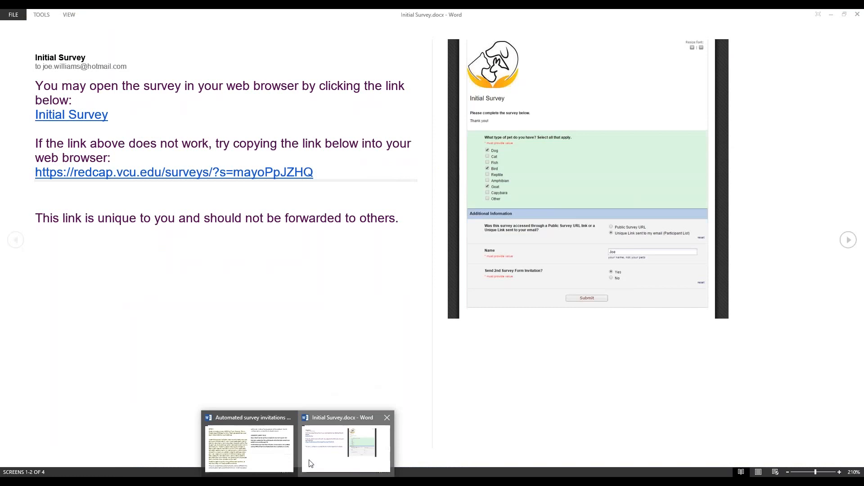
# In Initial Survey.docx, enlarge and close the survey screenshot, then advance to the 2nd Form email
pyautogui.click(345, 445)
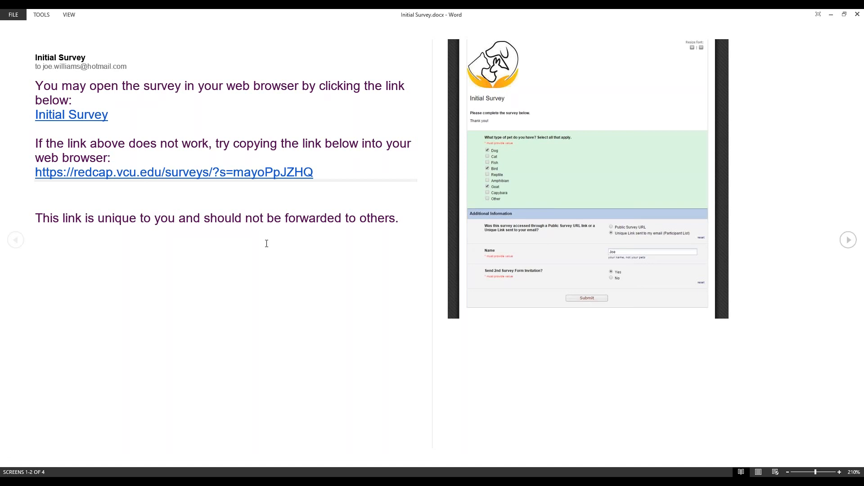
pyautogui.click(560, 166)
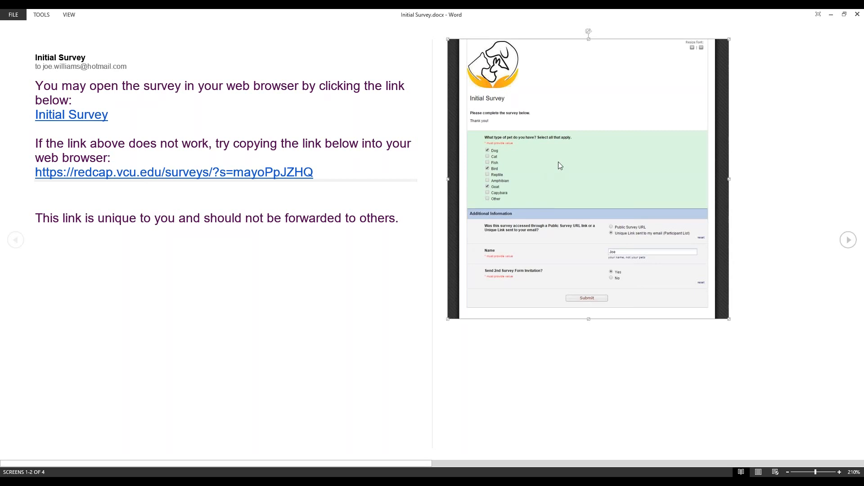
pyautogui.doubleClick(559, 163)
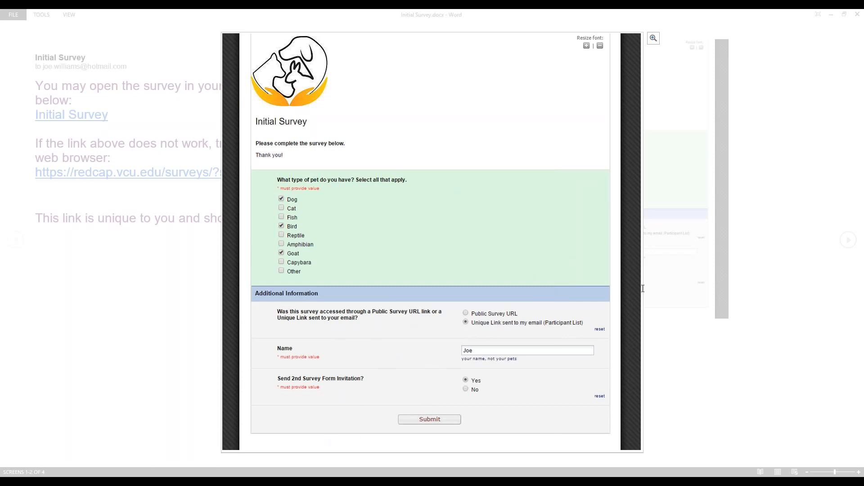
pyautogui.click(655, 310)
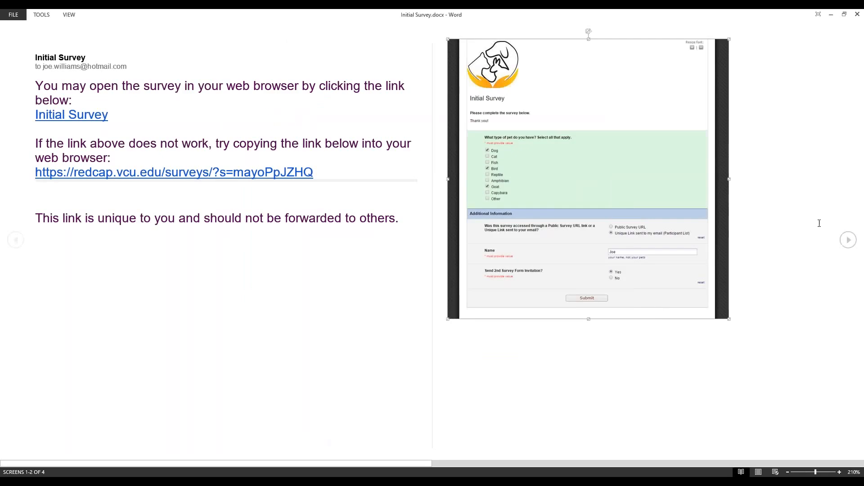
pyautogui.click(849, 240)
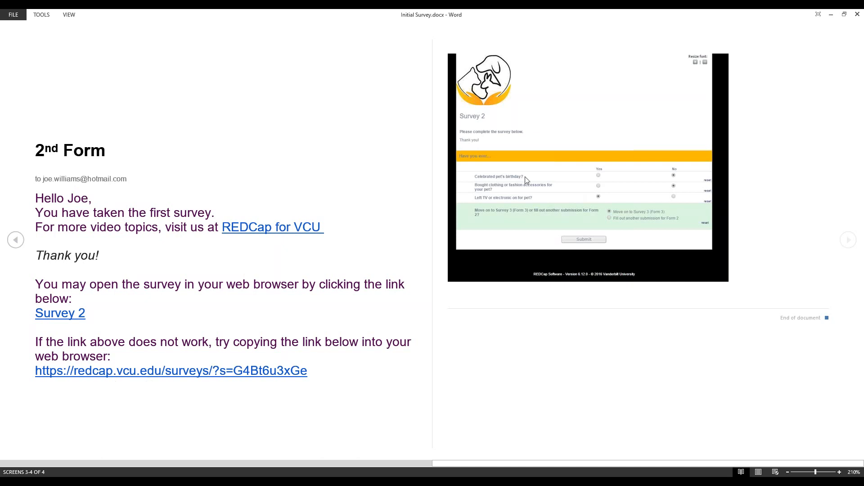
# Enlarge the Survey 2 response screenshot in the 2nd Form email for a closer look
pyautogui.click(540, 175)
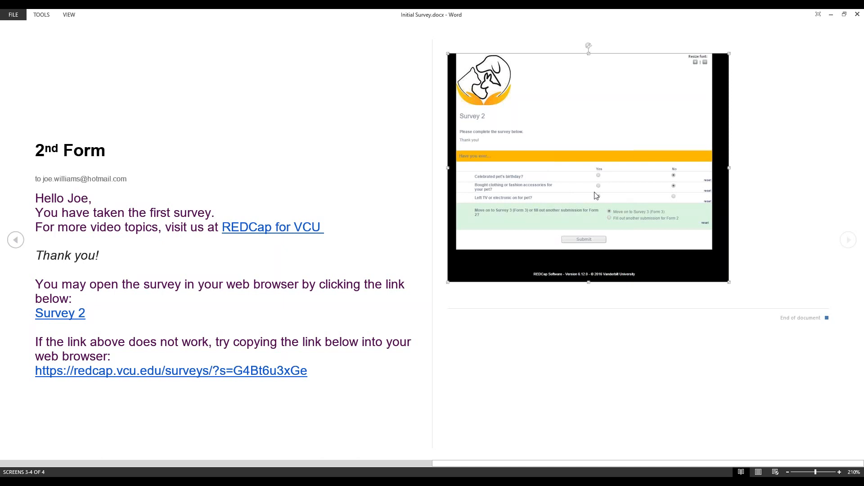
pyautogui.doubleClick(635, 184)
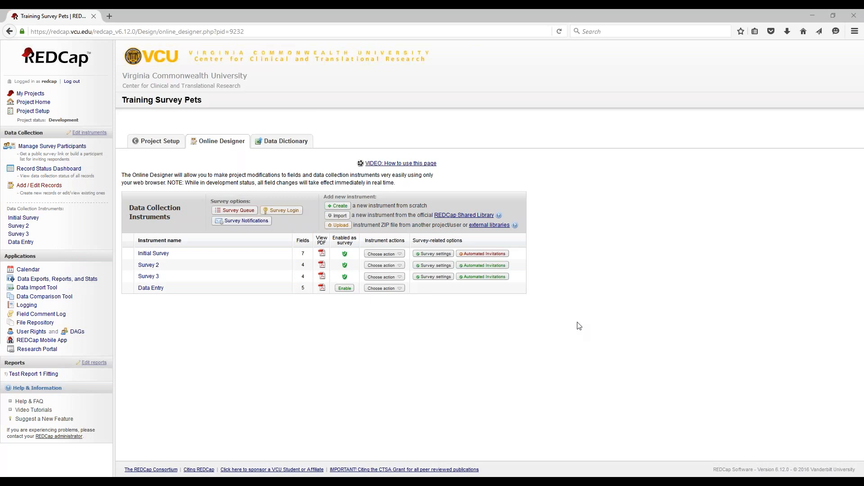
# From Project Setup, open the Online Designer's list of Initial Survey, Survey 2, Survey 3 and Data Entry
pyautogui.click(156, 141)
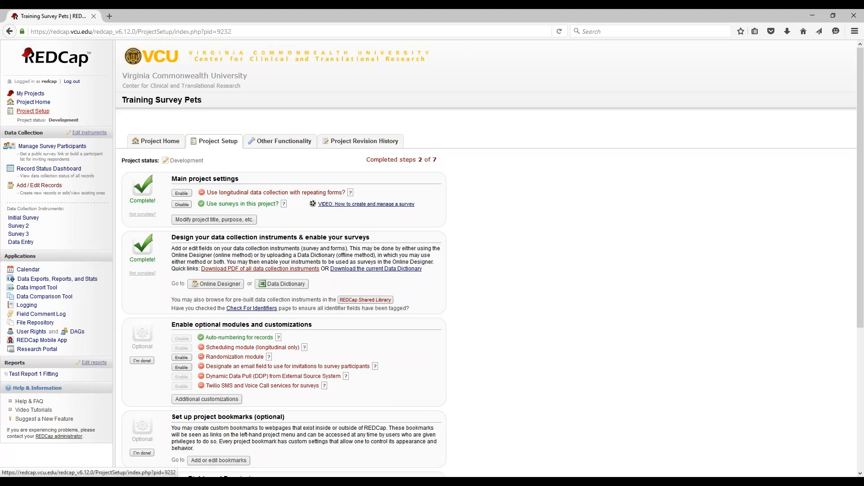
pyautogui.click(33, 111)
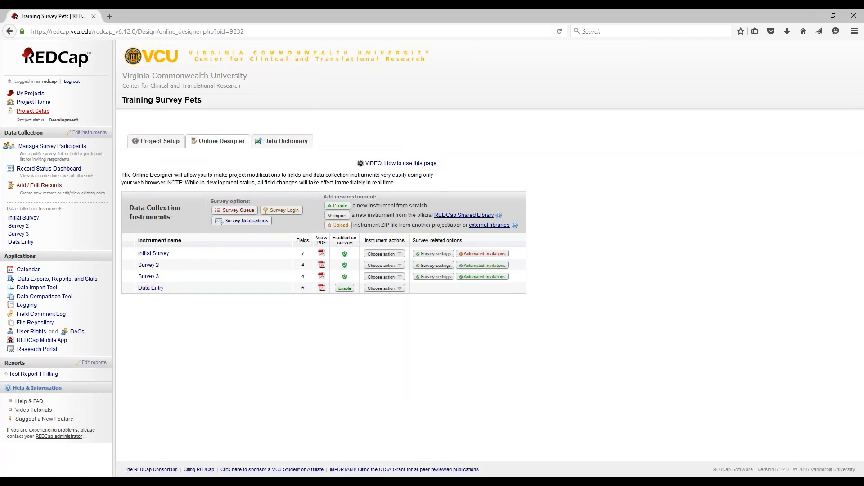
pyautogui.click(33, 111)
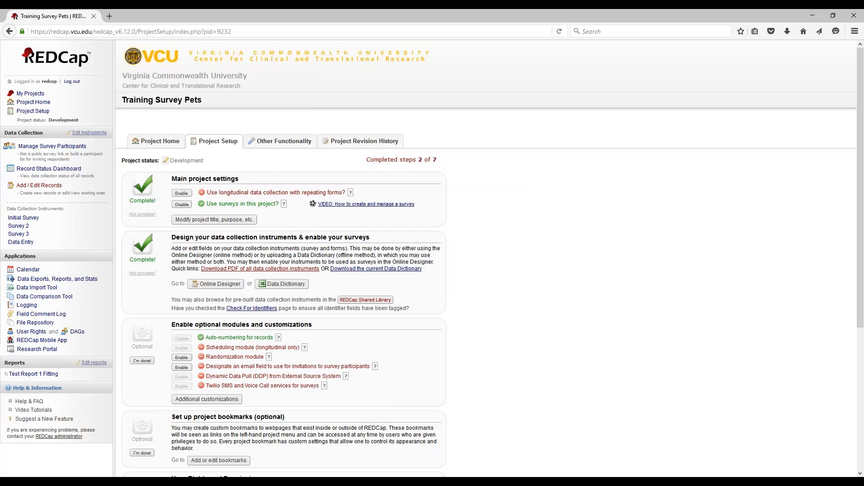
pyautogui.click(223, 284)
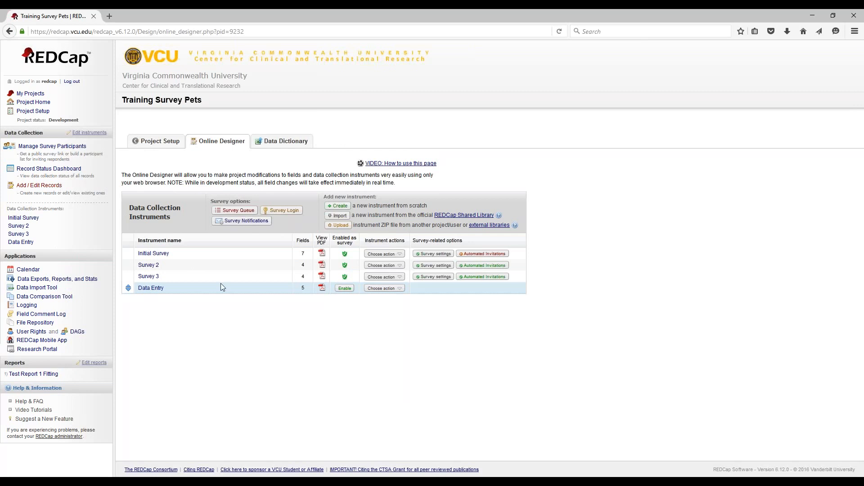
# In the Initial Survey, give the E-mail field Email validation and save it
pyautogui.click(157, 257)
pyautogui.scroll(-5, 214, 322)
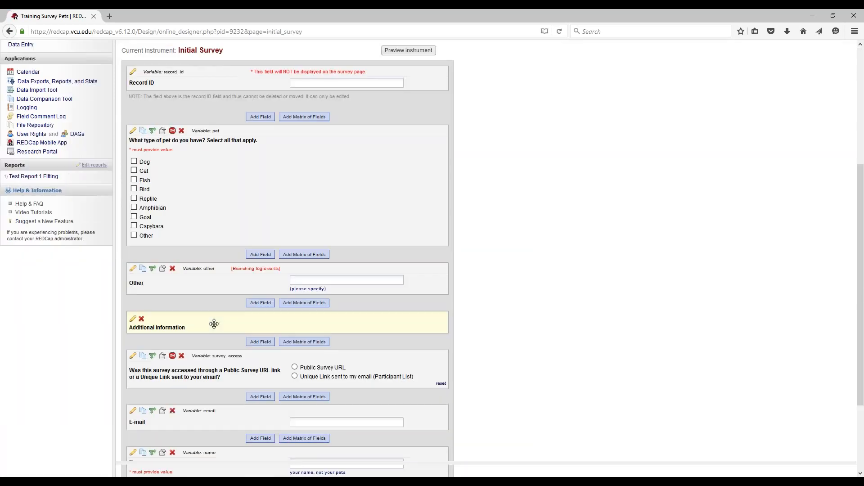
pyautogui.scroll(-2, 214, 324)
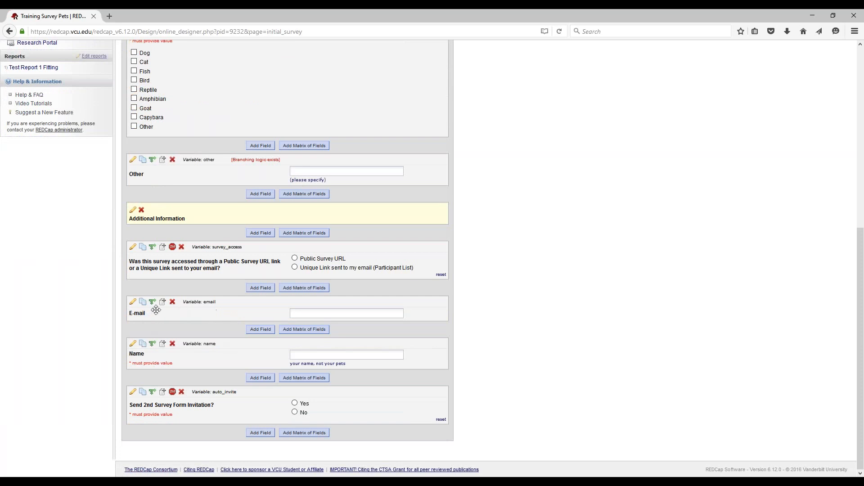
pyautogui.click(133, 302)
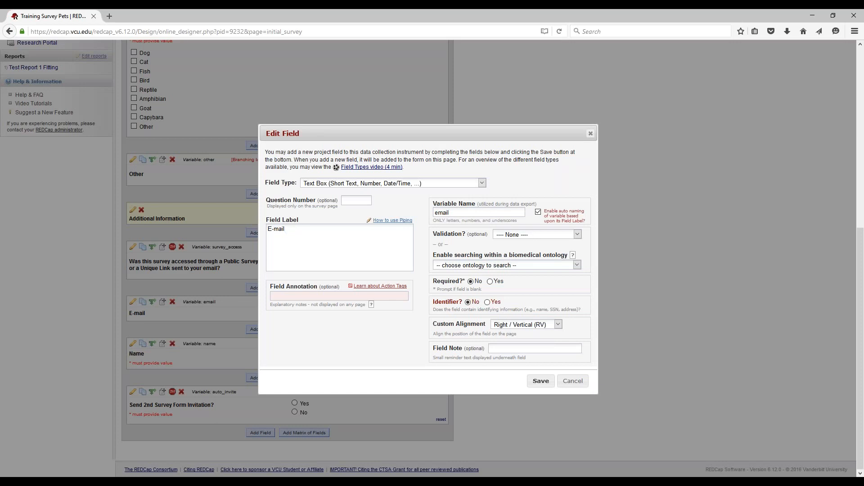
pyautogui.click(578, 234)
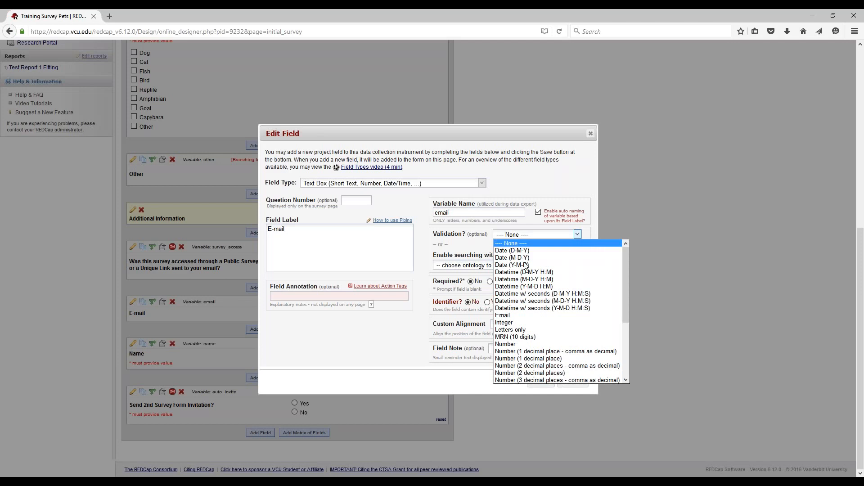
pyautogui.click(502, 315)
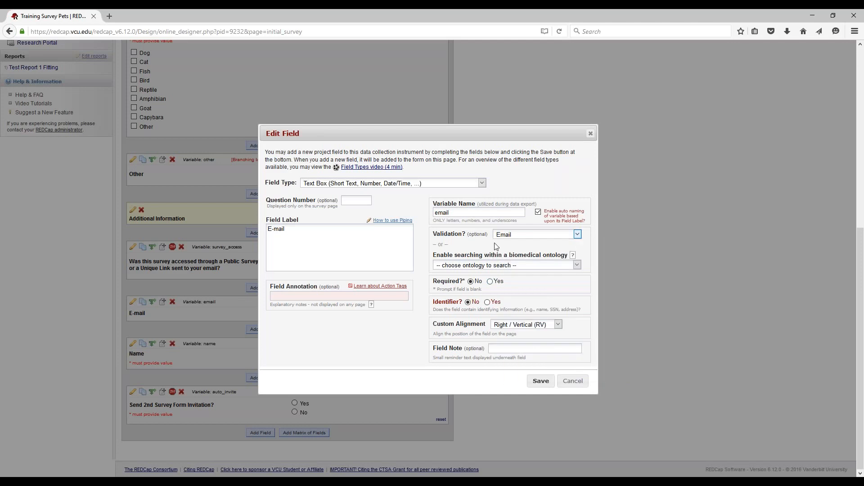
pyautogui.click(540, 381)
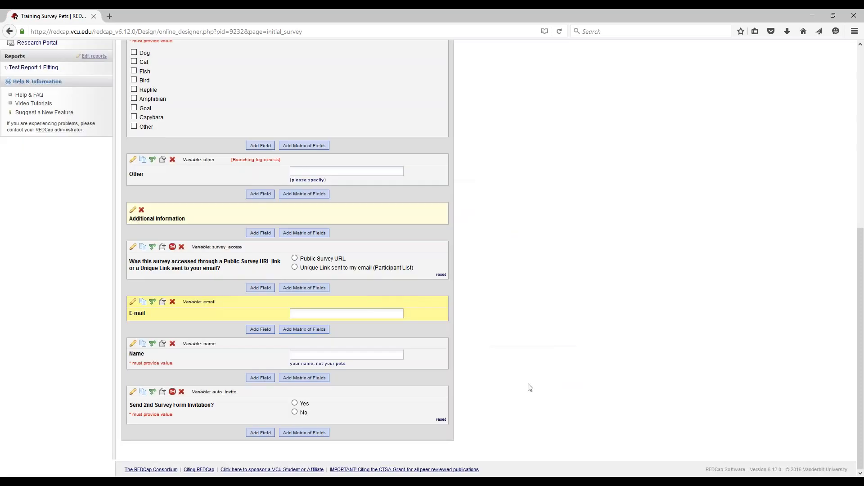
pyautogui.scroll(10, 100, 387)
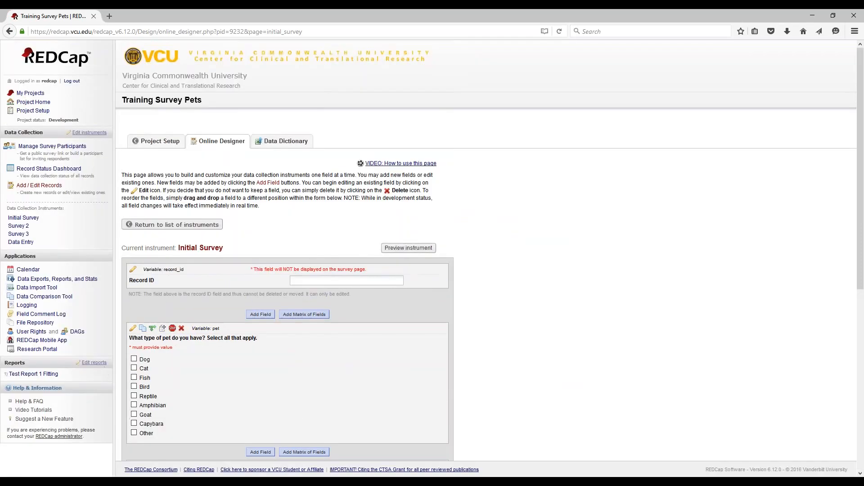
# Enable the designated email field in Project Setup using email ("E-mail") and save
pyautogui.click(33, 111)
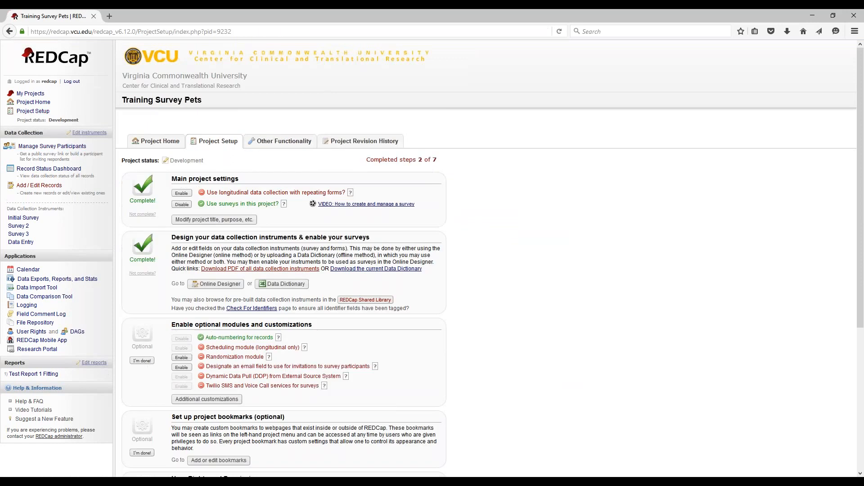
pyautogui.click(186, 368)
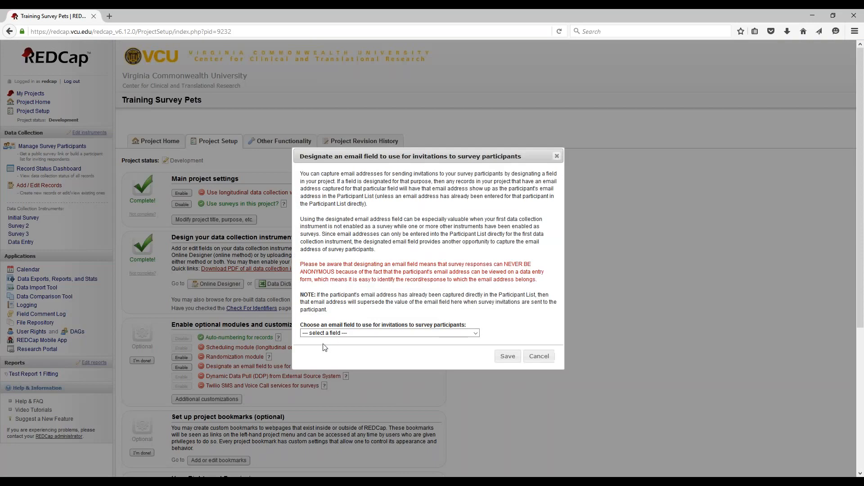
pyautogui.click(336, 333)
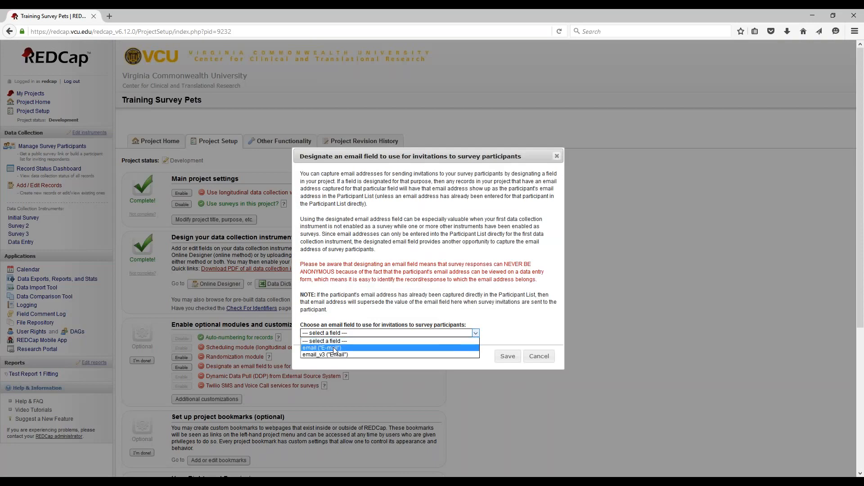
pyautogui.click(335, 350)
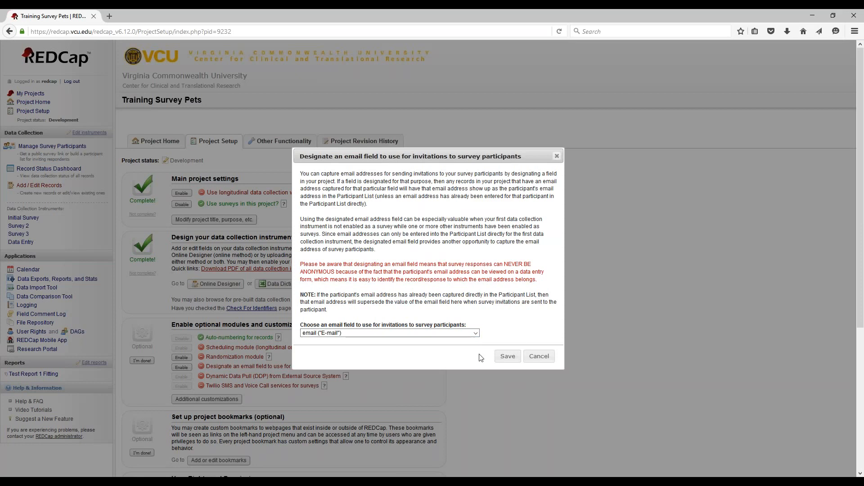
pyautogui.click(501, 357)
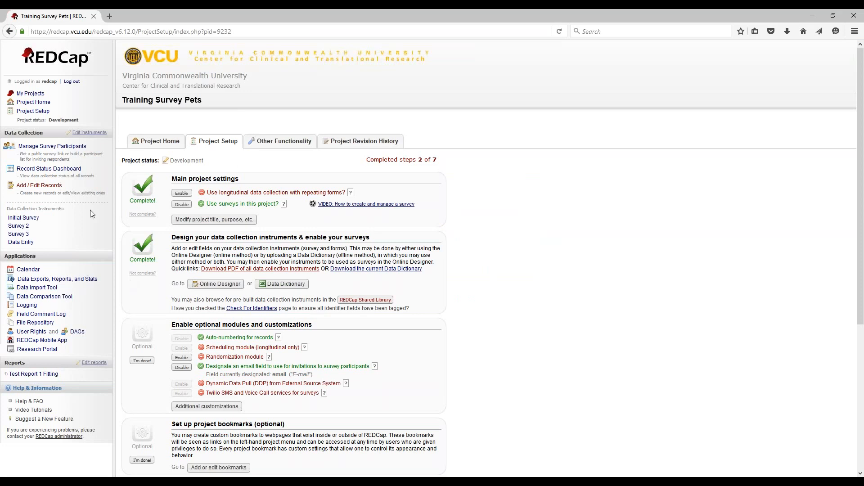
# Open the public Initial Survey from Manage Survey Participants and tick Bird, Reptile and Amphibian
pyautogui.click(54, 147)
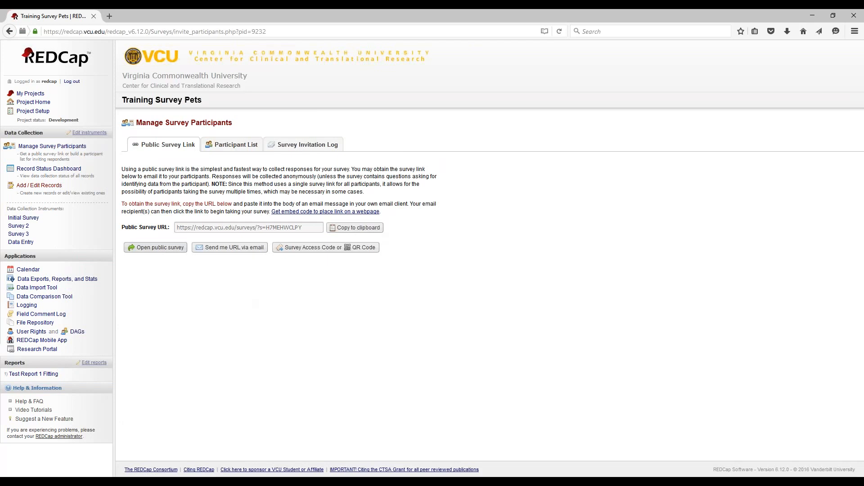
pyautogui.click(155, 247)
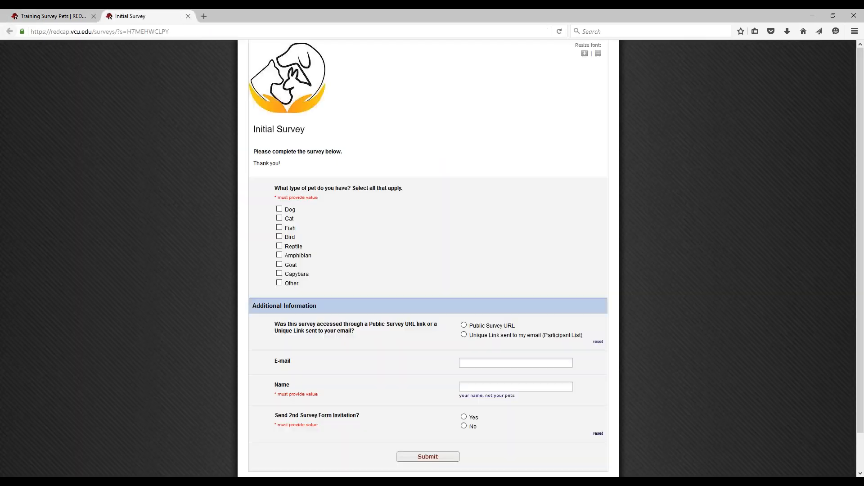
pyautogui.scroll(-2, 160, 250)
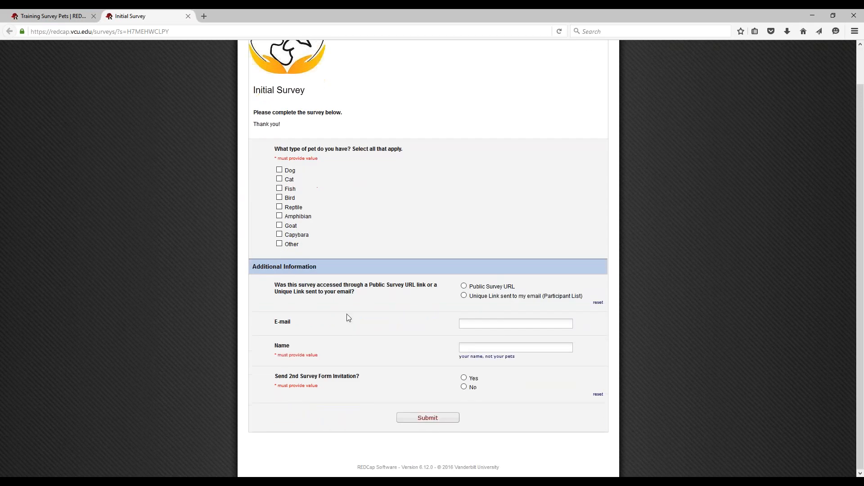
pyautogui.click(279, 197)
pyautogui.click(279, 207)
pyautogui.click(279, 216)
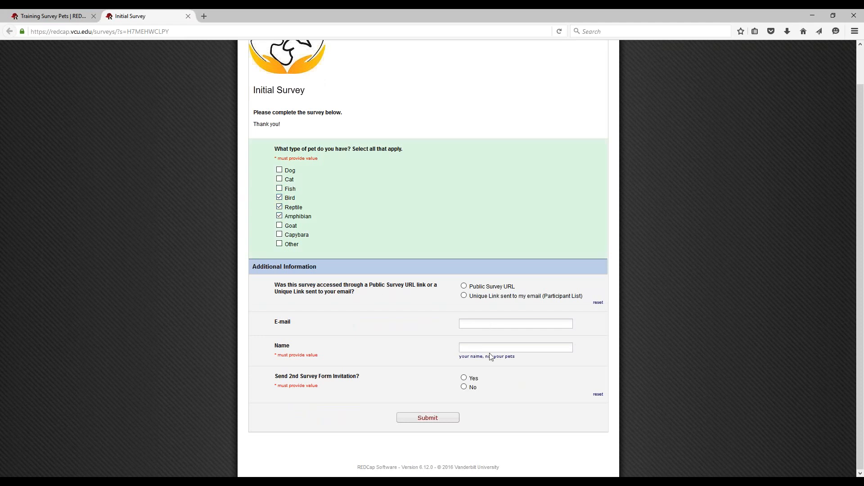
# Enter a test e-mail address and first name, answer Yes to the second invitation, and submit
pyautogui.click(487, 323)
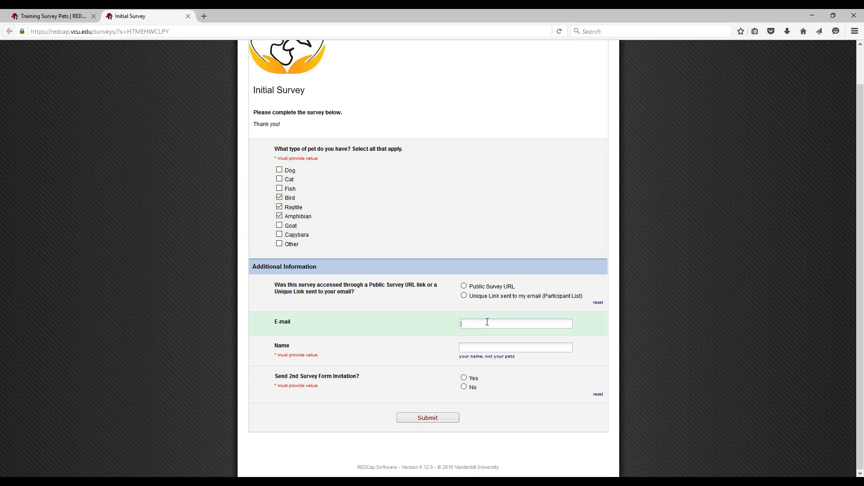
pyautogui.press('Tab')
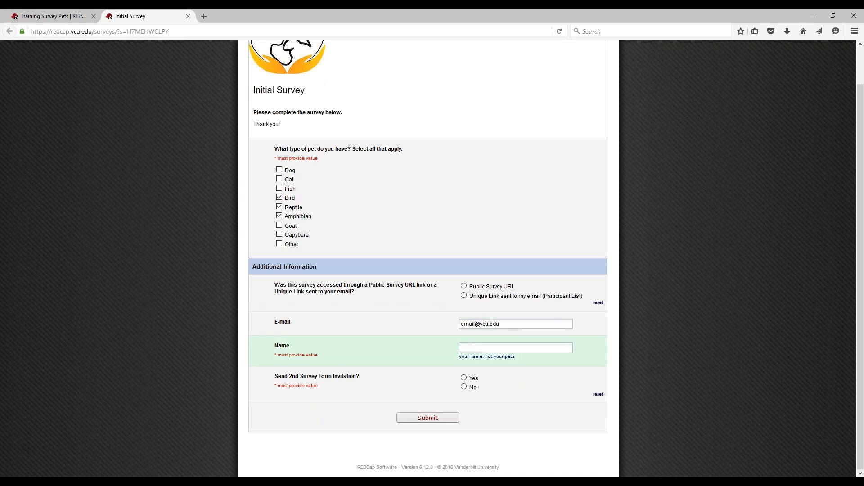
pyautogui.write('Jane')
pyautogui.click(464, 379)
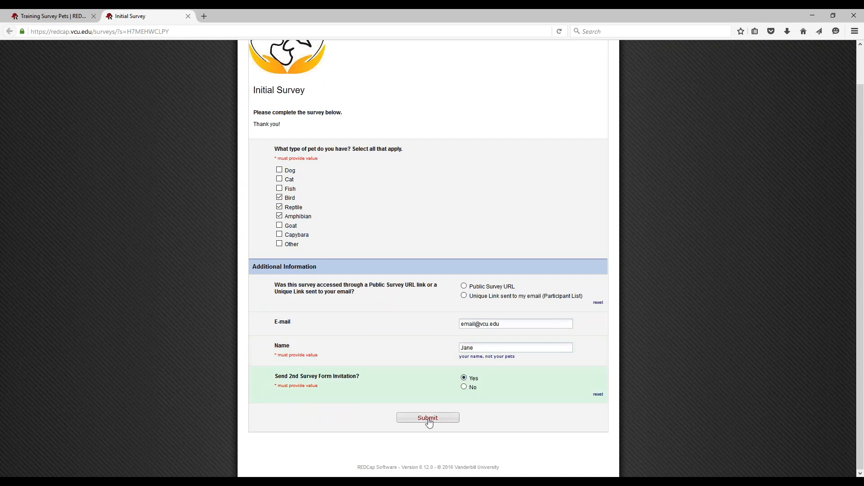
pyautogui.click(428, 418)
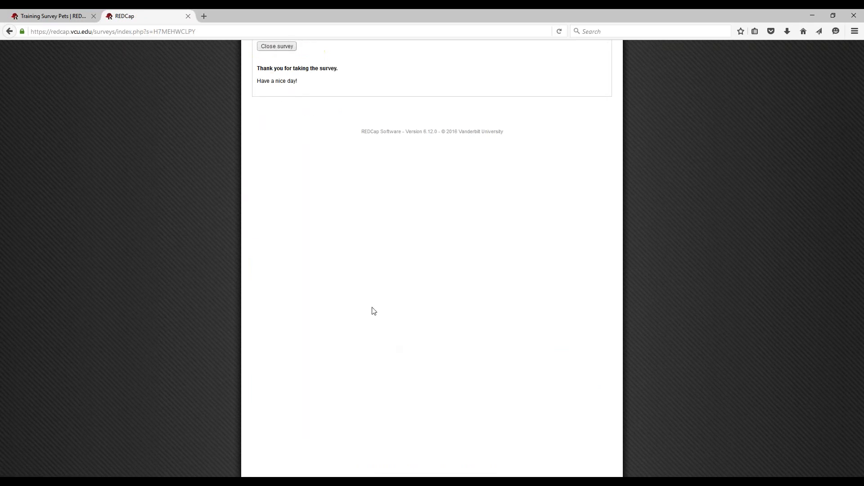
# Close the finished survey tab and view the Initial Survey participant list
pyautogui.click(277, 47)
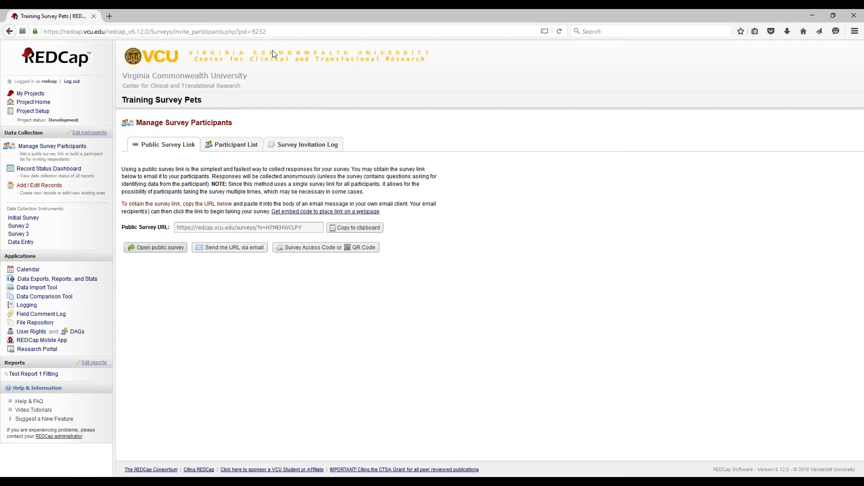
pyautogui.click(232, 145)
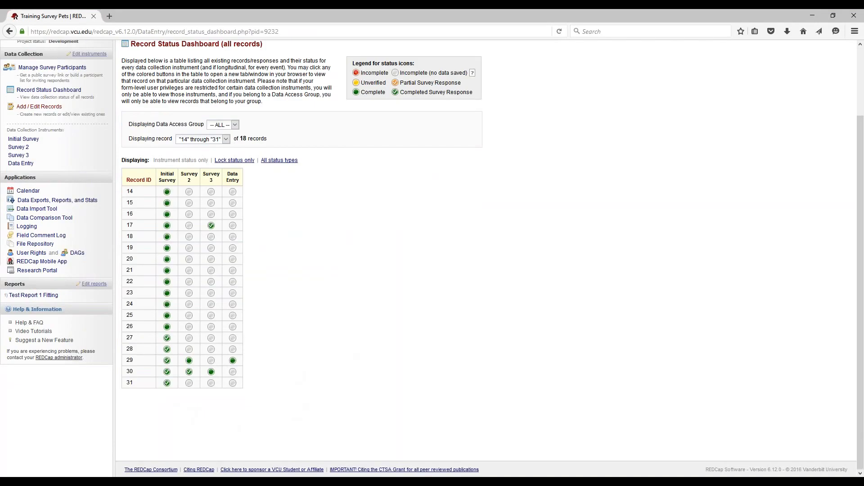
pyautogui.scroll(1, 121, 145)
pyautogui.scroll(3, 121, 146)
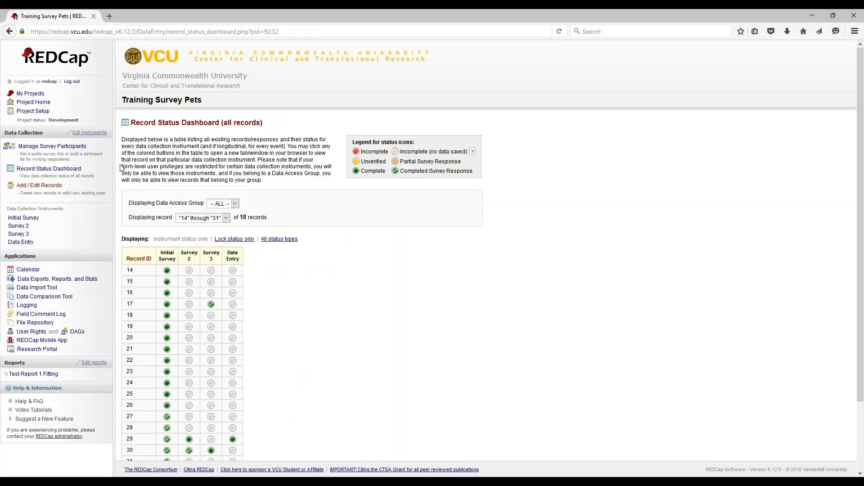